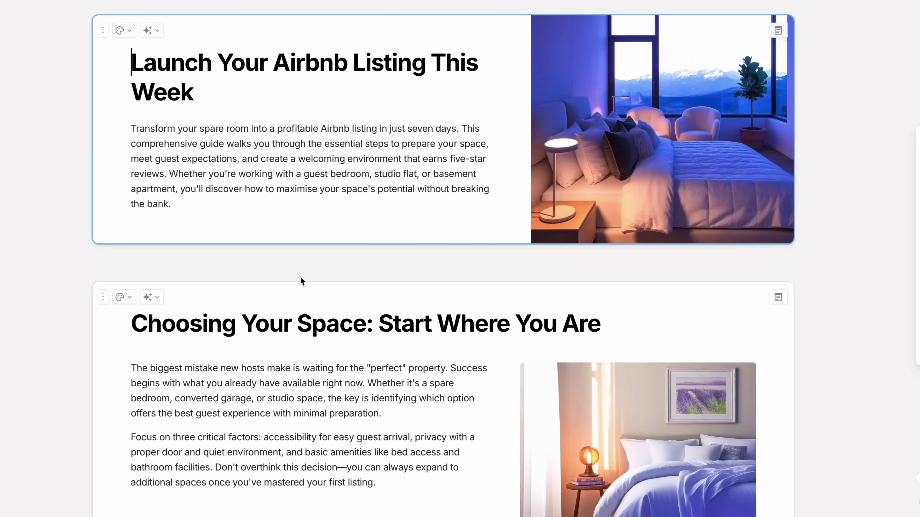
Scroll down through the document to the content creation applications card.
{"action": "scroll", "coordinate": [300, 276], "scroll_direction": "down", "scroll_amount": 5}
{"action": "scroll", "coordinate": [300, 277], "scroll_direction": "down", "scroll_amount": 20}
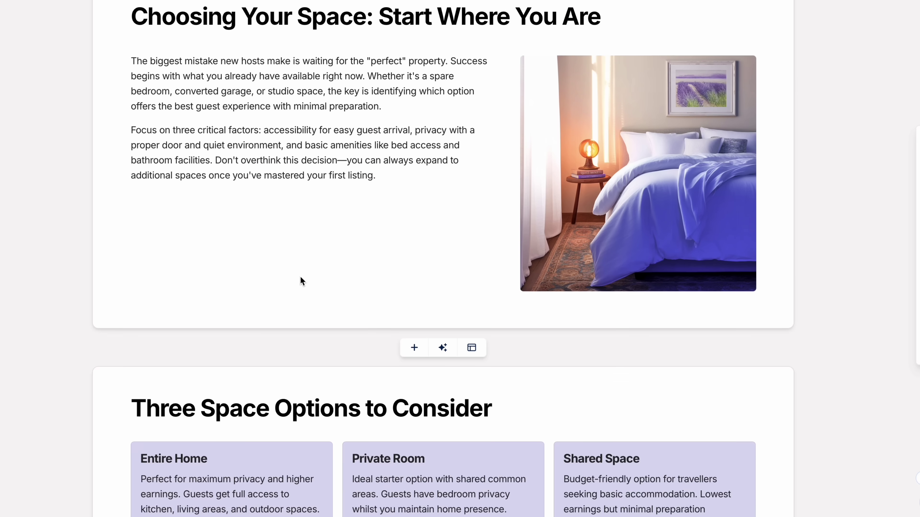
{"action": "scroll", "coordinate": [300, 277], "scroll_direction": "down", "scroll_amount": 20}
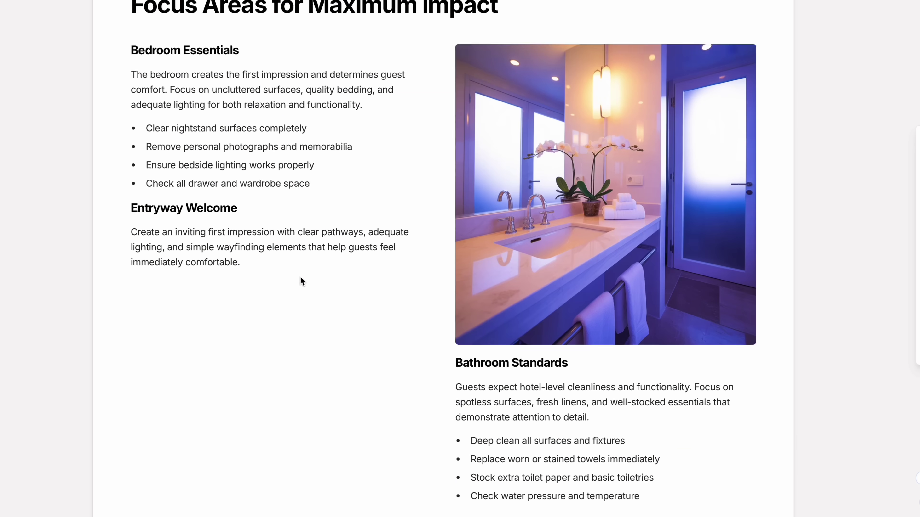
{"action": "scroll", "coordinate": [301, 277], "scroll_direction": "down", "scroll_amount": 20}
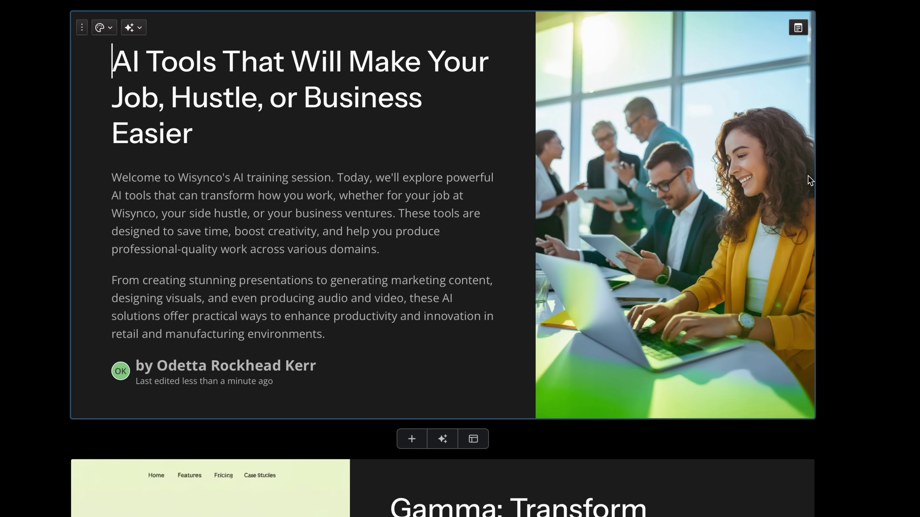
{"action": "scroll", "coordinate": [809, 181], "scroll_direction": "down", "scroll_amount": 20}
{"action": "scroll", "coordinate": [807, 176], "scroll_direction": "down", "scroll_amount": 20}
{"action": "scroll", "coordinate": [808, 176], "scroll_direction": "down", "scroll_amount": 20}
{"action": "scroll", "coordinate": [808, 176], "scroll_direction": "down", "scroll_amount": 20}
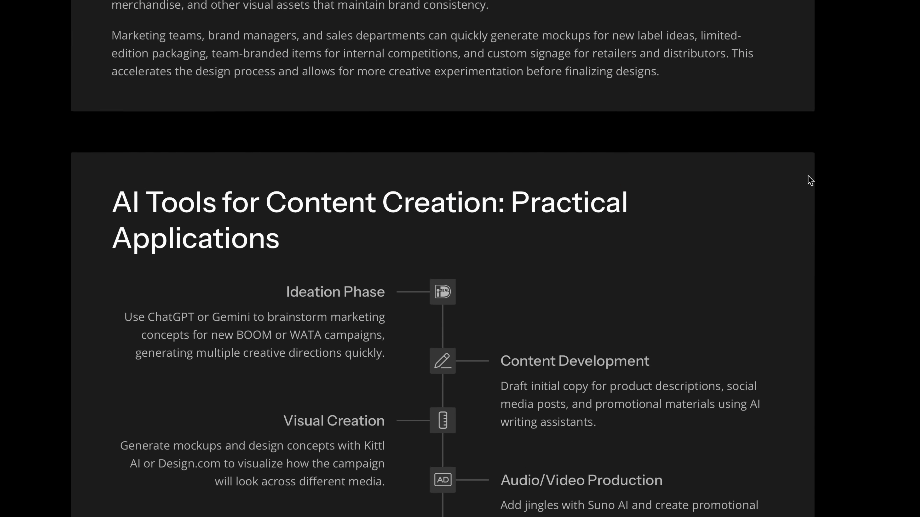
{"action": "scroll", "coordinate": [807, 176], "scroll_direction": "down", "scroll_amount": 20}
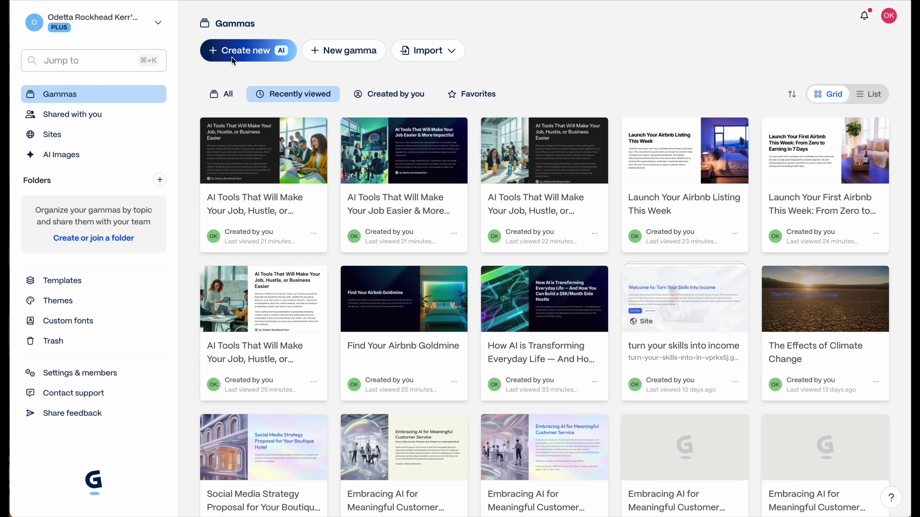
Start a new AI-generated gamma from the dashboard's Create new button.
{"action": "left_click", "coordinate": [233, 59]}
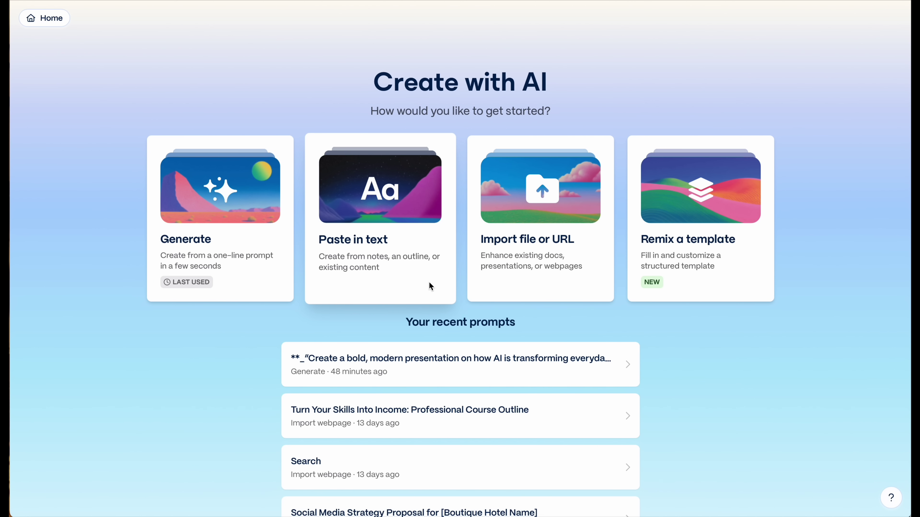
Choose to generate a Presentation, leaving the card count at 10.
{"action": "left_click", "coordinate": [208, 221]}
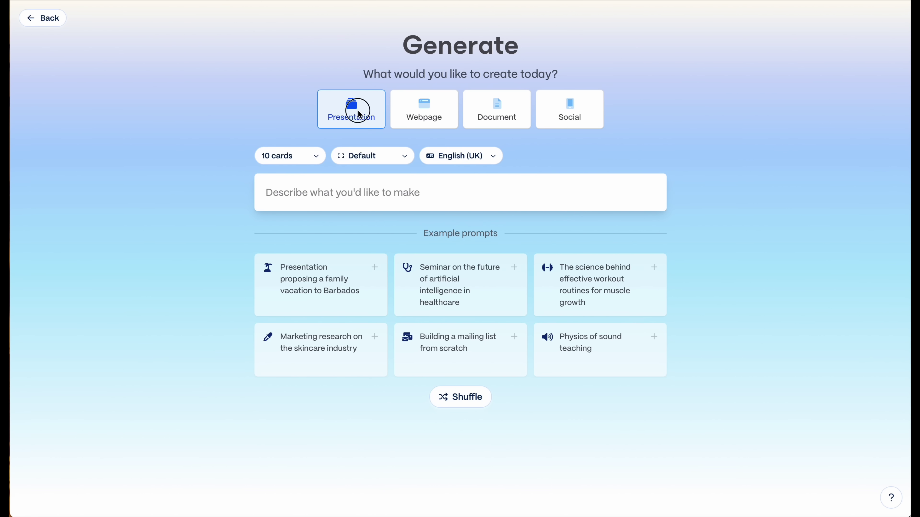
{"action": "left_click", "coordinate": [362, 119]}
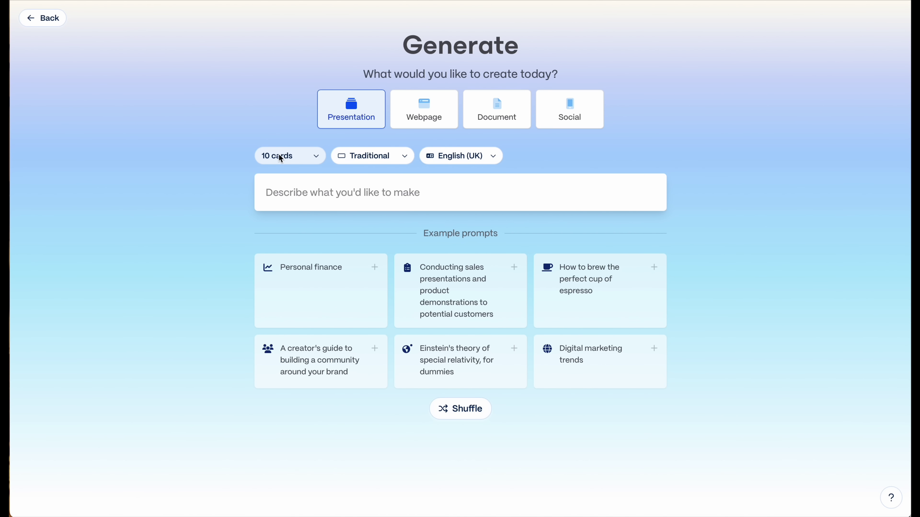
{"action": "left_click", "coordinate": [316, 158]}
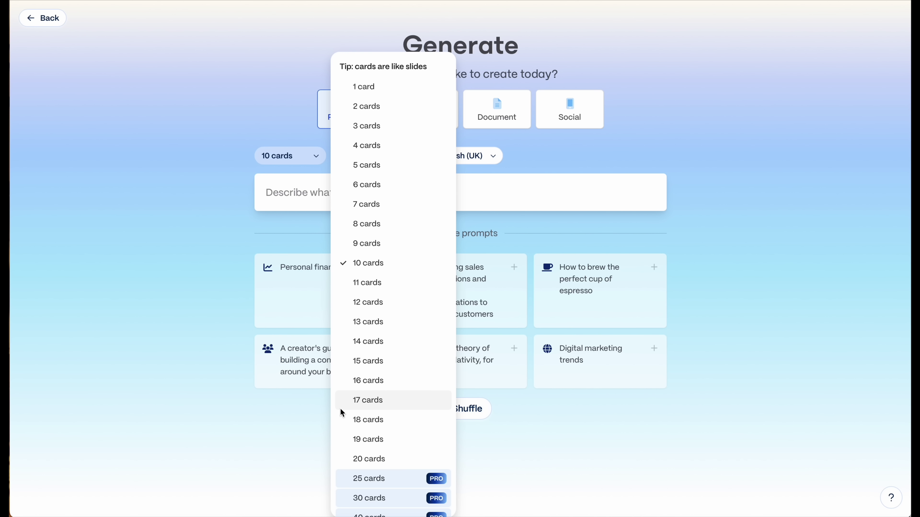
{"action": "scroll", "coordinate": [370, 466], "scroll_direction": "down", "scroll_amount": 3}
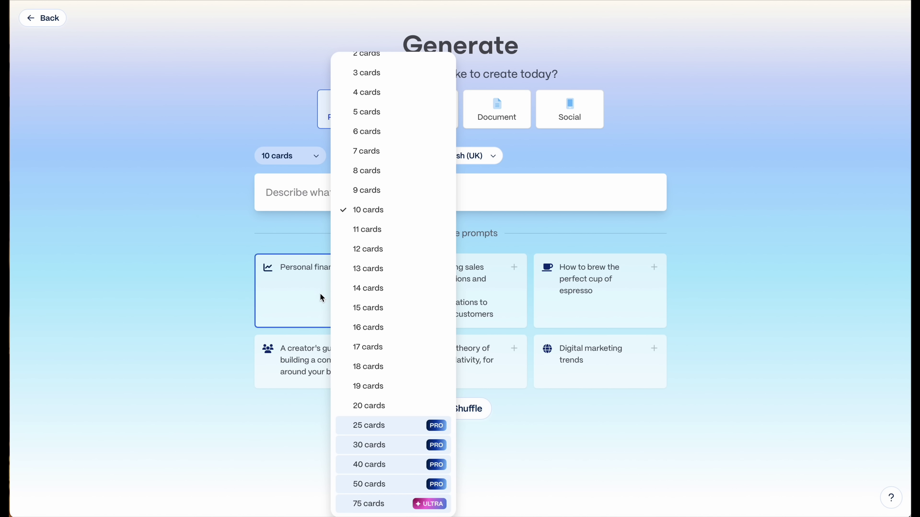
{"action": "left_click", "coordinate": [301, 224]}
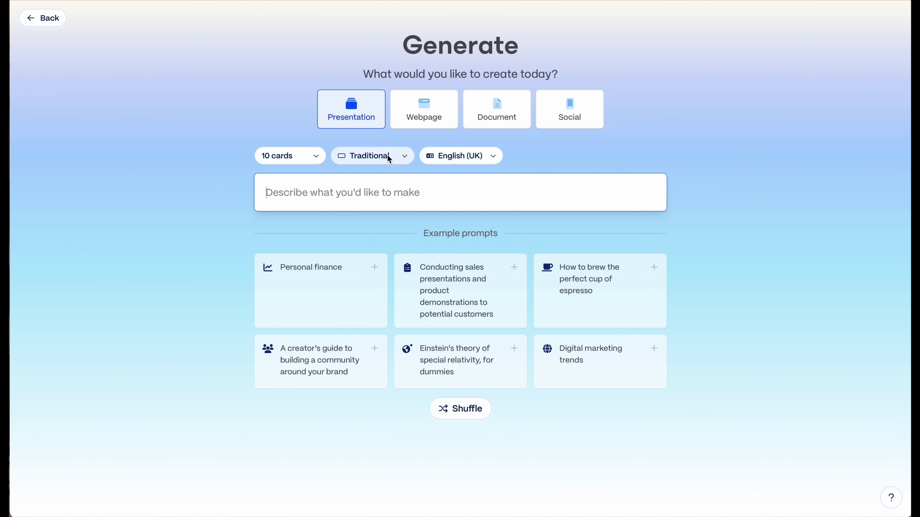
Keep the Traditional 16:9 page style and English (UK), and begin the hotel proposal prompt.
{"action": "left_click", "coordinate": [387, 155]}
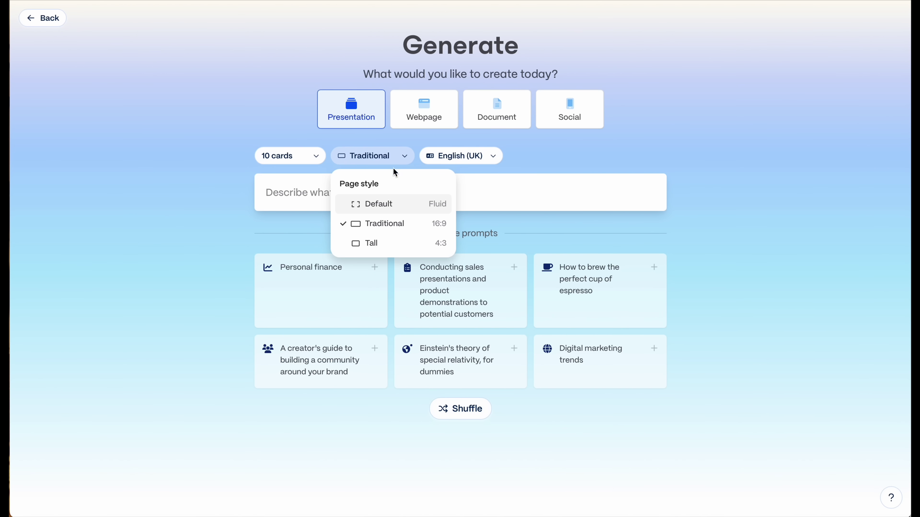
{"action": "left_click", "coordinate": [379, 223]}
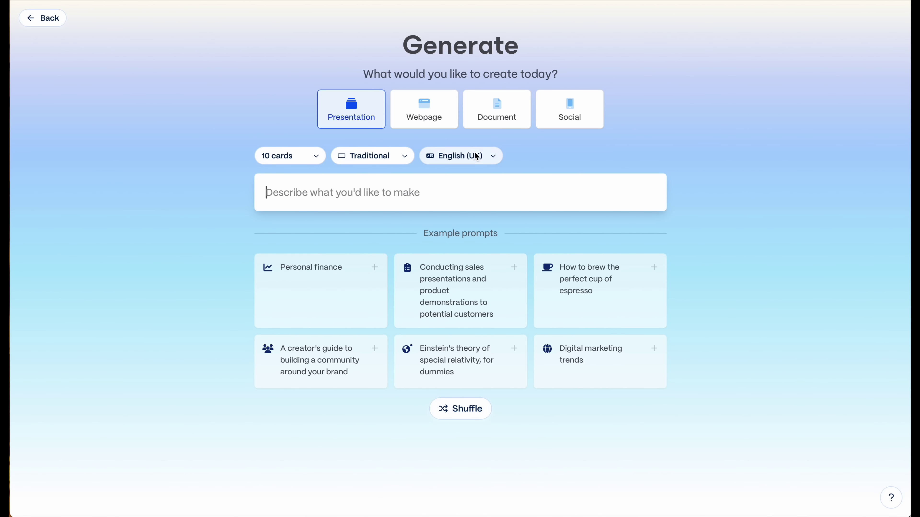
{"action": "left_click", "coordinate": [473, 160]}
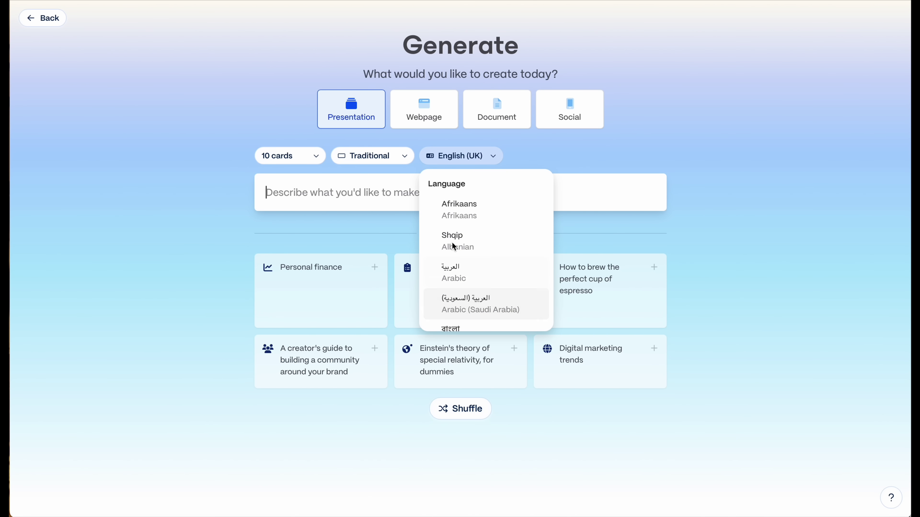
{"action": "left_click", "coordinate": [397, 222]}
{"action": "left_click", "coordinate": [282, 202]}
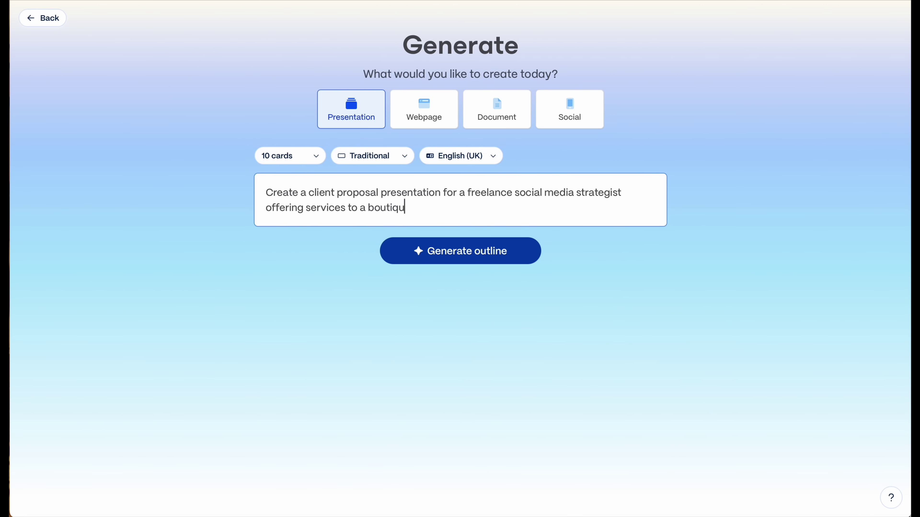
Finish the prompt with 'pricing and metrics.' and generate the outline.
{"action": "type", "text": "e"}
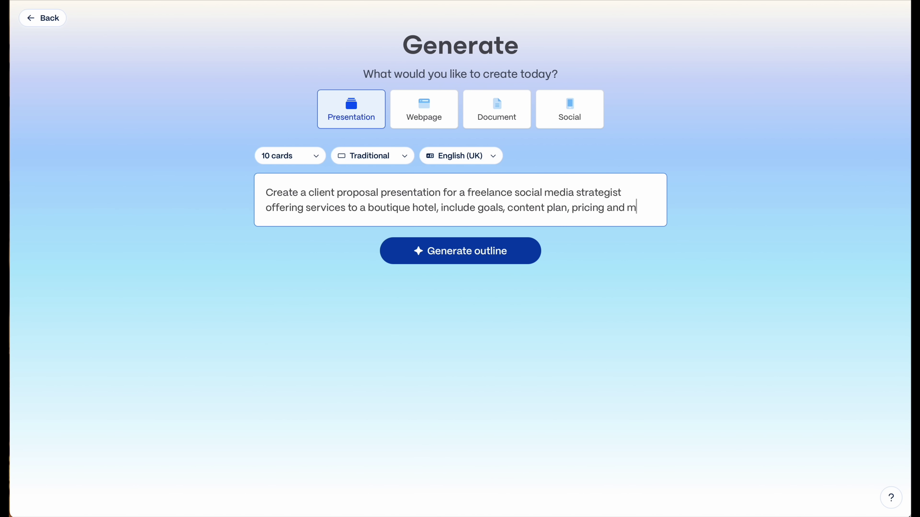
{"action": "type", "text": "tr"}
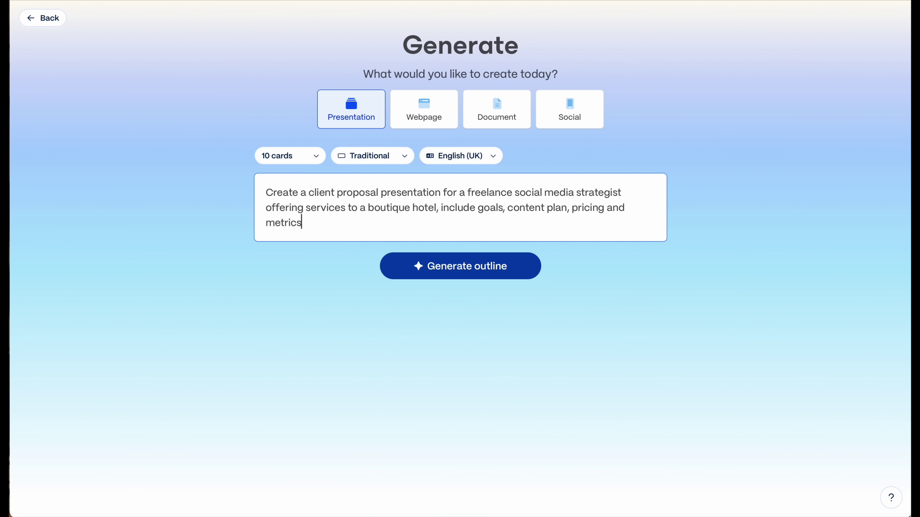
{"action": "type", "text": "ics."}
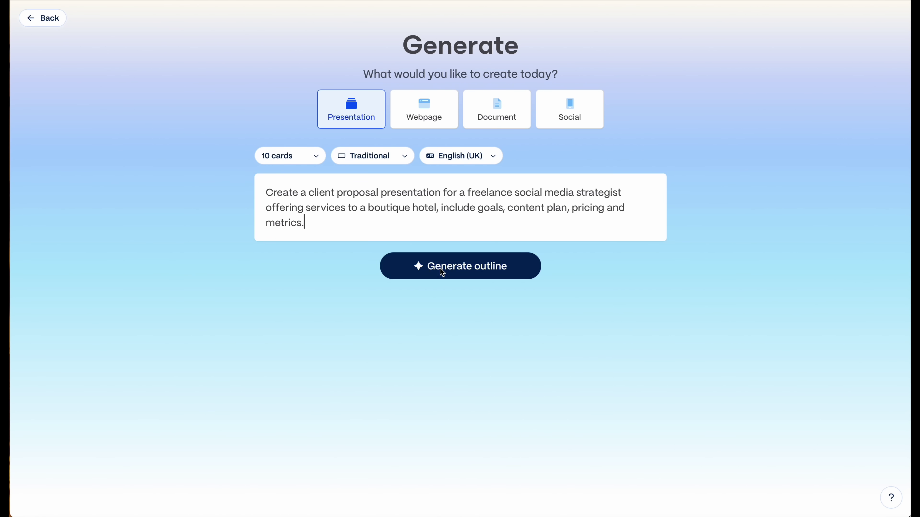
{"action": "left_click", "coordinate": [440, 268]}
{"action": "scroll", "coordinate": [378, 290], "scroll_direction": "down", "scroll_amount": 5}
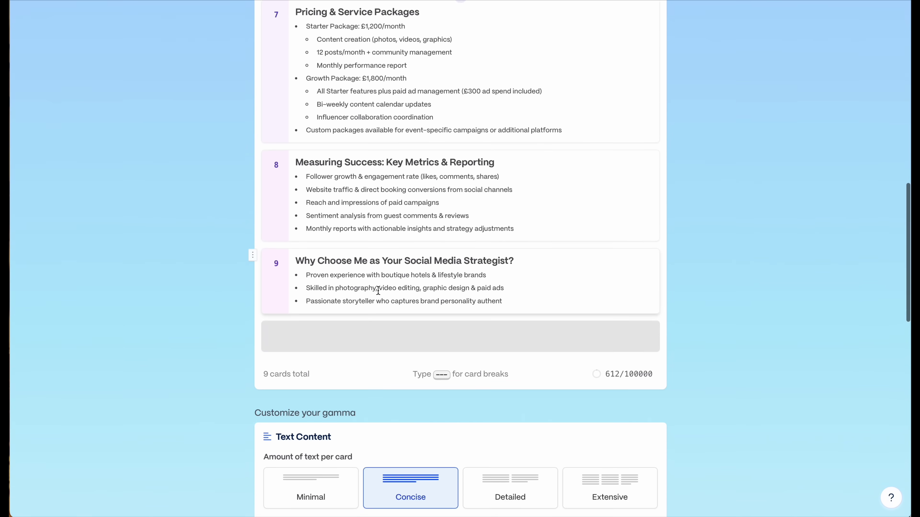
Review card 4's heading and first bullet in the outline, leaving them unchanged.
{"action": "left_click", "coordinate": [316, 217]}
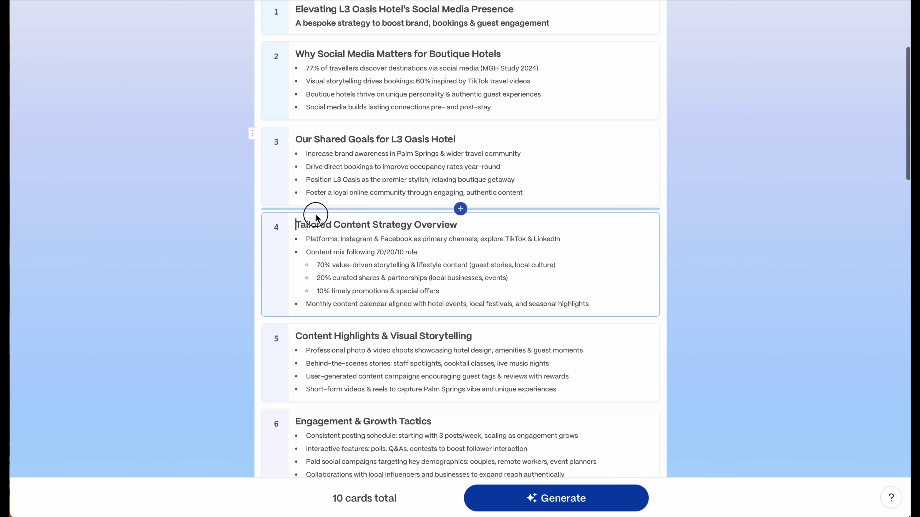
{"action": "left_click_drag", "start_coordinate": [310, 240], "coordinate": [410, 240]}
{"action": "left_click", "coordinate": [410, 240]}
{"action": "scroll", "coordinate": [360, 312], "scroll_direction": "down", "scroll_amount": 1}
{"action": "scroll", "coordinate": [361, 307], "scroll_direction": "down", "scroll_amount": 15}
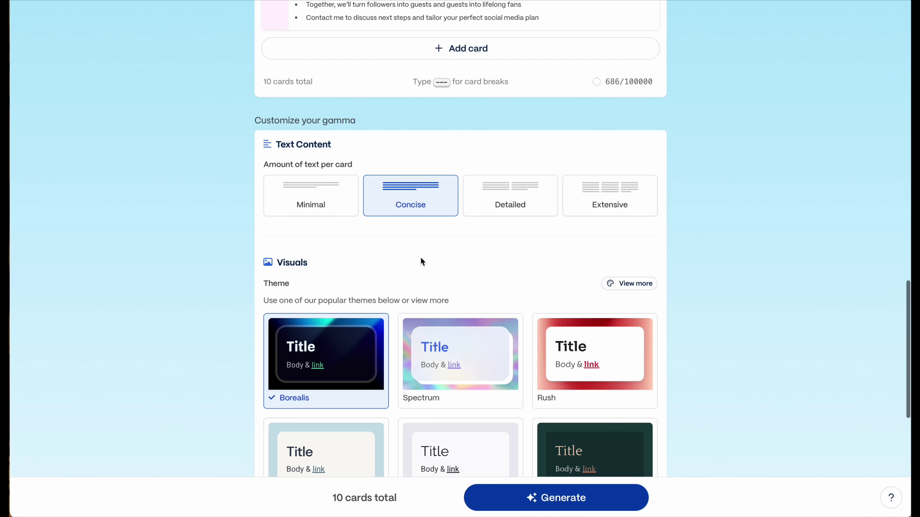
Keep Amount of text at Concise after trying Minimal, then review the theme options.
{"action": "left_click", "coordinate": [339, 198]}
{"action": "left_click", "coordinate": [398, 200]}
{"action": "scroll", "coordinate": [375, 290], "scroll_direction": "down", "scroll_amount": 5}
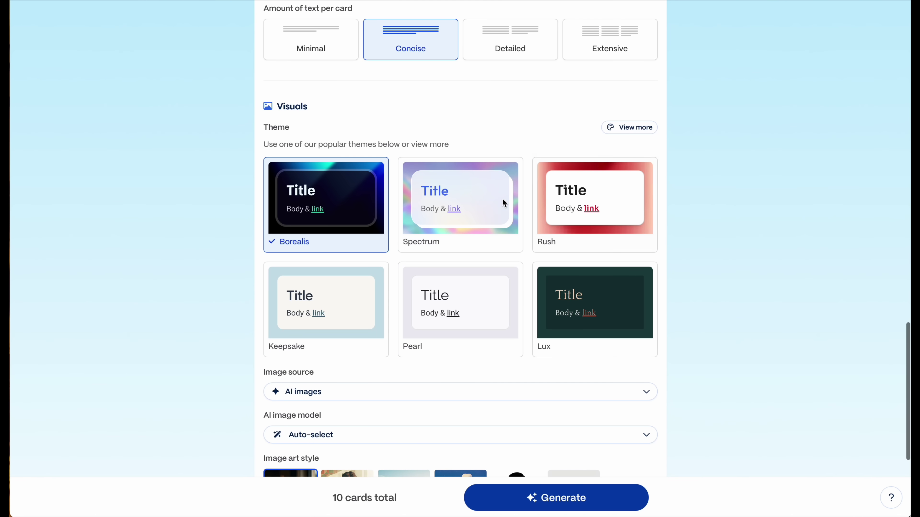
{"action": "scroll", "coordinate": [472, 227], "scroll_direction": "down", "scroll_amount": 2}
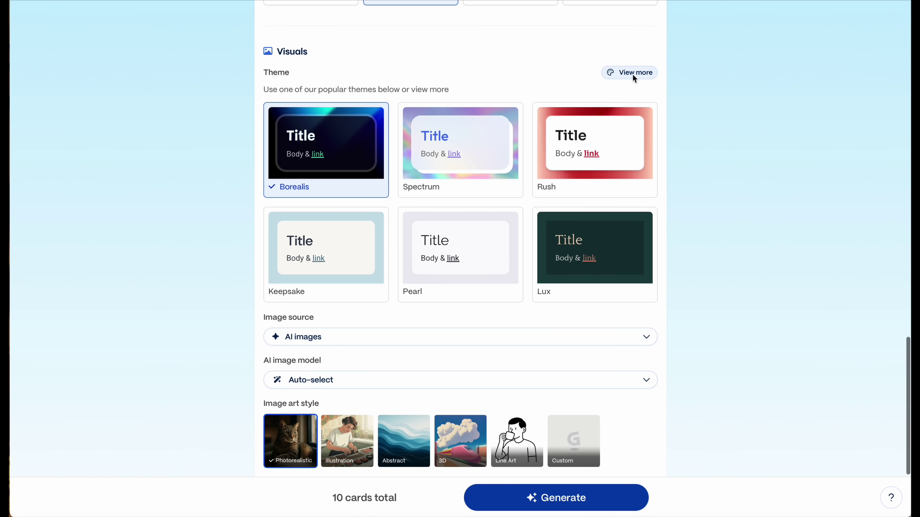
Pick the dark purple Lunaria theme from the full theme list and confirm it.
{"action": "left_click", "coordinate": [633, 75]}
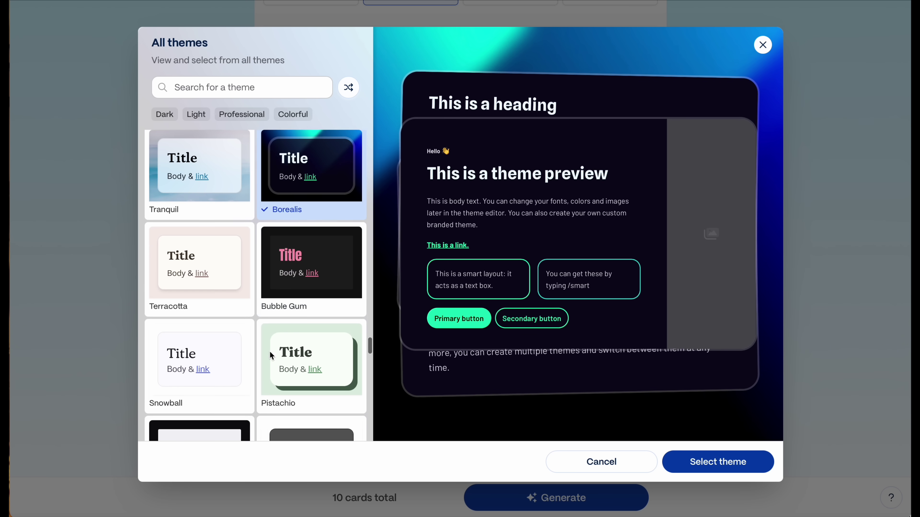
{"action": "scroll", "coordinate": [270, 352], "scroll_direction": "down", "scroll_amount": 5}
{"action": "scroll", "coordinate": [271, 355], "scroll_direction": "down", "scroll_amount": 10}
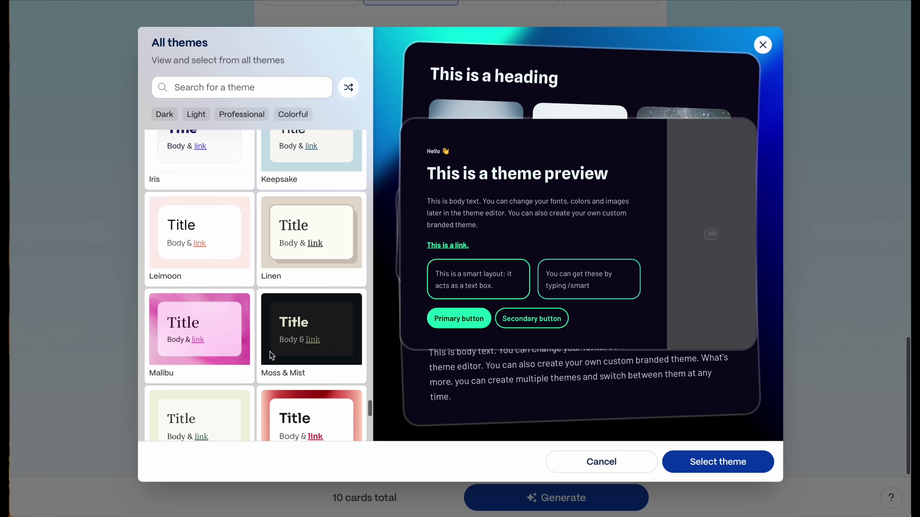
{"action": "scroll", "coordinate": [272, 356], "scroll_direction": "down", "scroll_amount": 5}
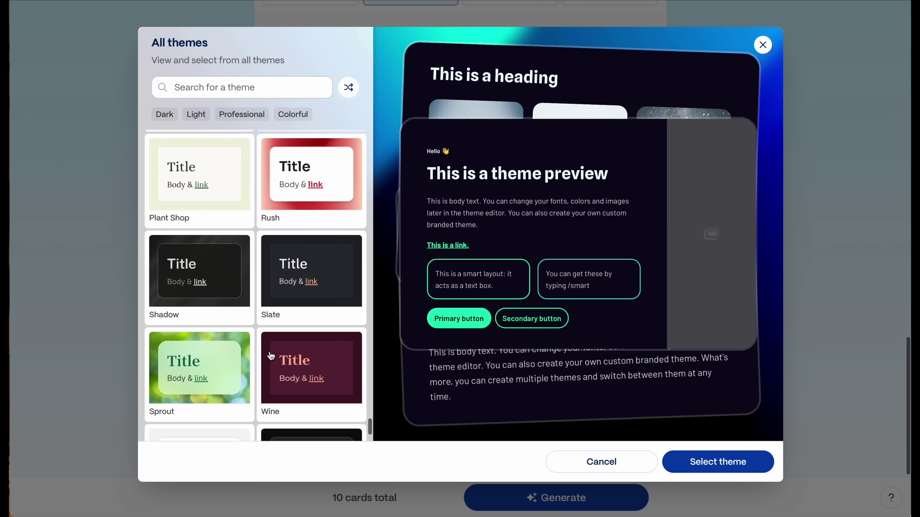
{"action": "scroll", "coordinate": [271, 356], "scroll_direction": "down", "scroll_amount": 2}
{"action": "left_click", "coordinate": [248, 298]}
{"action": "scroll", "coordinate": [249, 299], "scroll_direction": "up", "scroll_amount": 10}
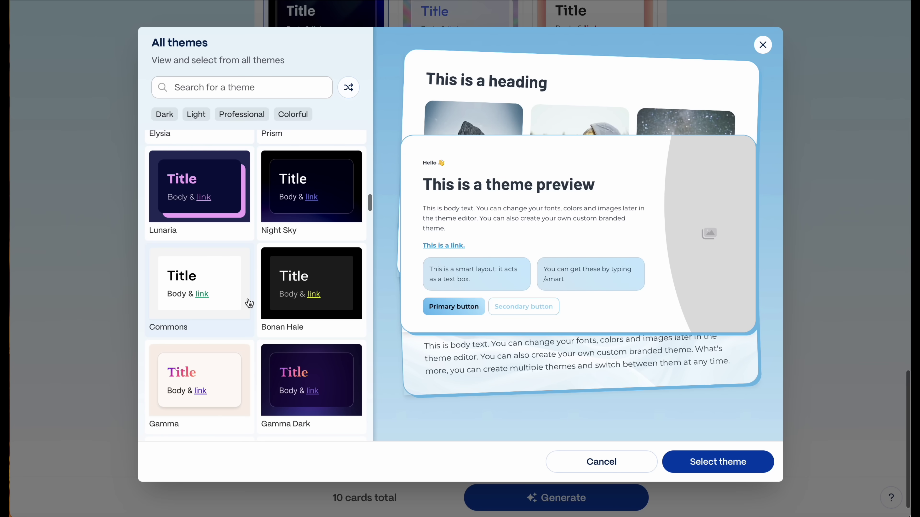
{"action": "scroll", "coordinate": [249, 302], "scroll_direction": "up", "scroll_amount": 2}
{"action": "left_click", "coordinate": [247, 268]}
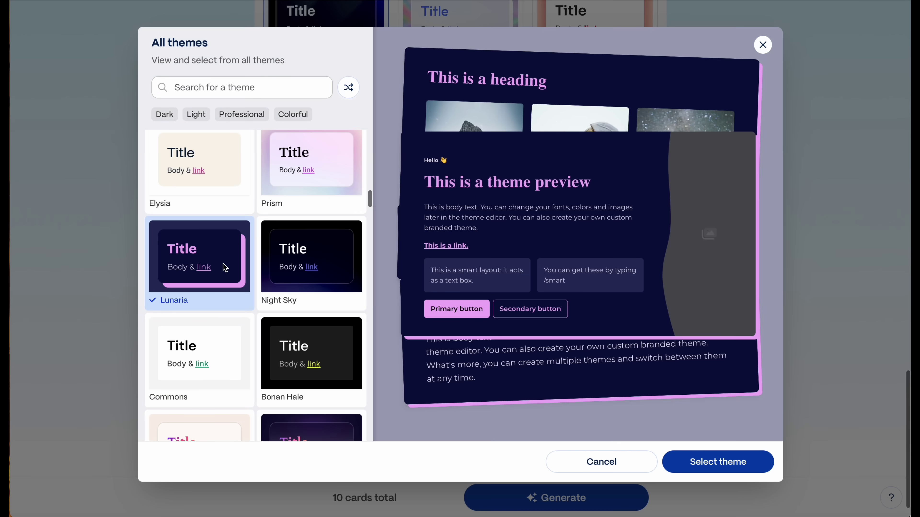
{"action": "left_click", "coordinate": [718, 467]}
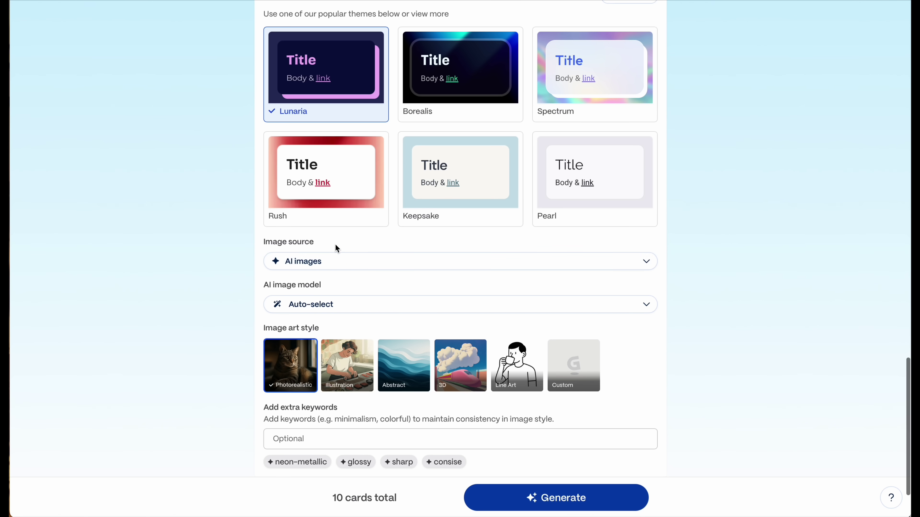
{"action": "left_click", "coordinate": [334, 268]}
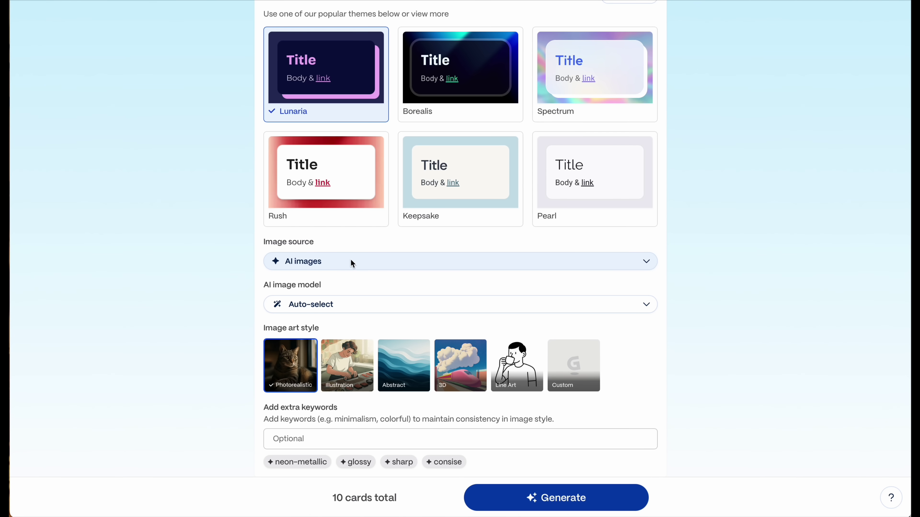
{"action": "scroll", "coordinate": [438, 299], "scroll_direction": "down", "scroll_amount": 1}
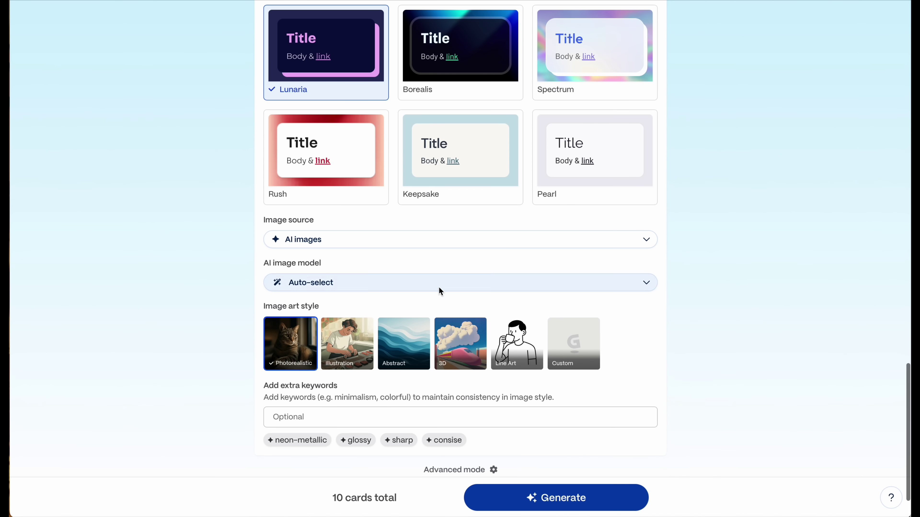
{"action": "left_click", "coordinate": [439, 289]}
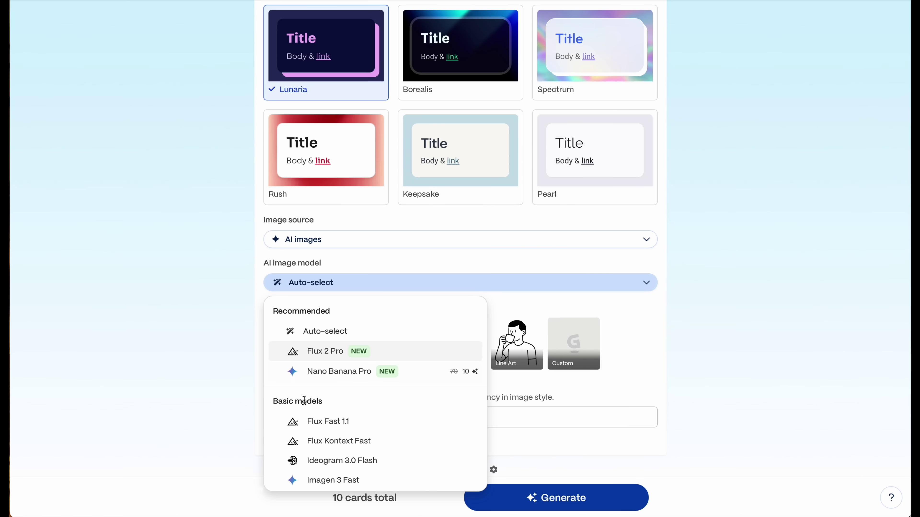
{"action": "scroll", "coordinate": [318, 431], "scroll_direction": "down", "scroll_amount": 5}
{"action": "scroll", "coordinate": [318, 431], "scroll_direction": "down", "scroll_amount": 10}
{"action": "scroll", "coordinate": [319, 431], "scroll_direction": "up", "scroll_amount": 15}
{"action": "left_click", "coordinate": [439, 289]}
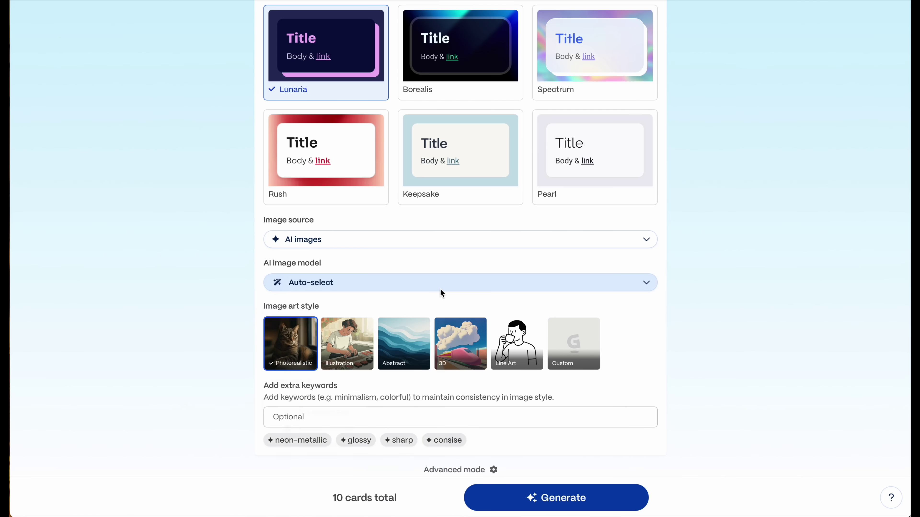
{"action": "scroll", "coordinate": [384, 352], "scroll_direction": "down", "scroll_amount": 1}
{"action": "scroll", "coordinate": [384, 353], "scroll_direction": "down", "scroll_amount": 3}
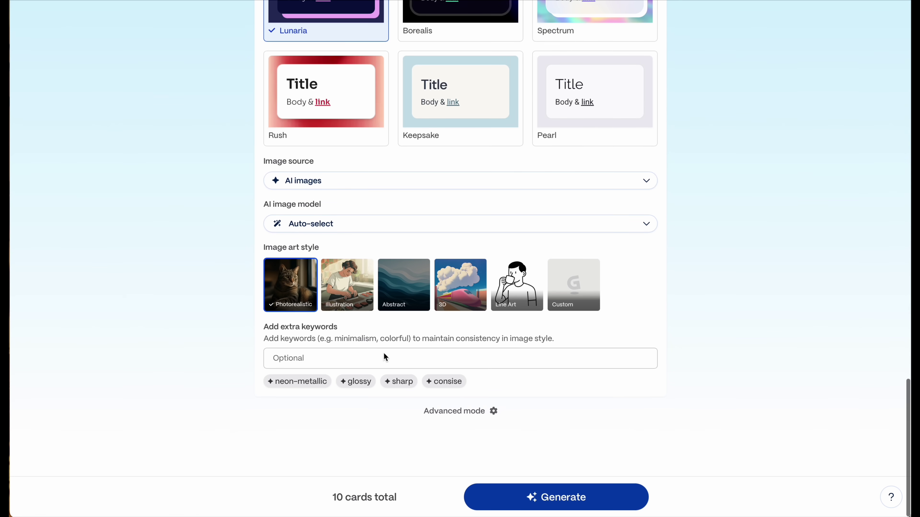
Set a Professional writing tone in Advanced mode and generate the 10-card deck.
{"action": "left_click", "coordinate": [468, 414]}
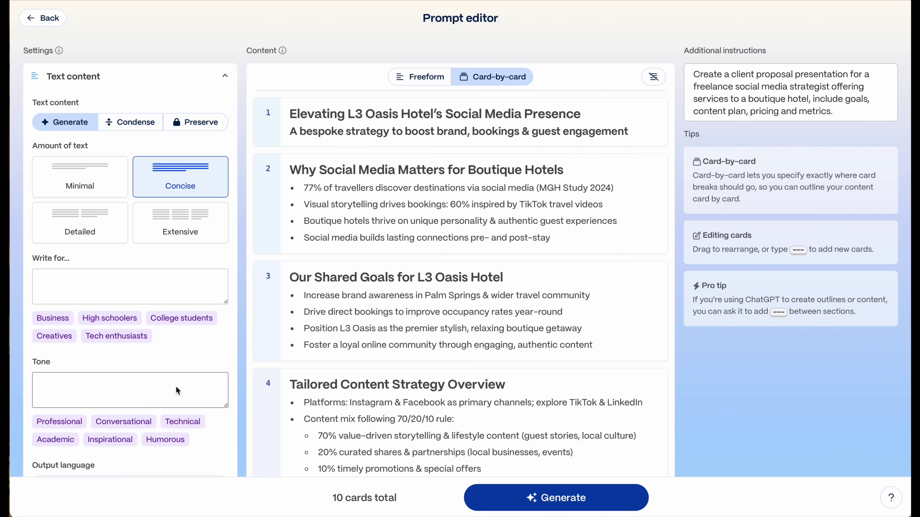
{"action": "scroll", "coordinate": [176, 387], "scroll_direction": "down", "scroll_amount": 5}
{"action": "scroll", "coordinate": [176, 386], "scroll_direction": "up", "scroll_amount": 1}
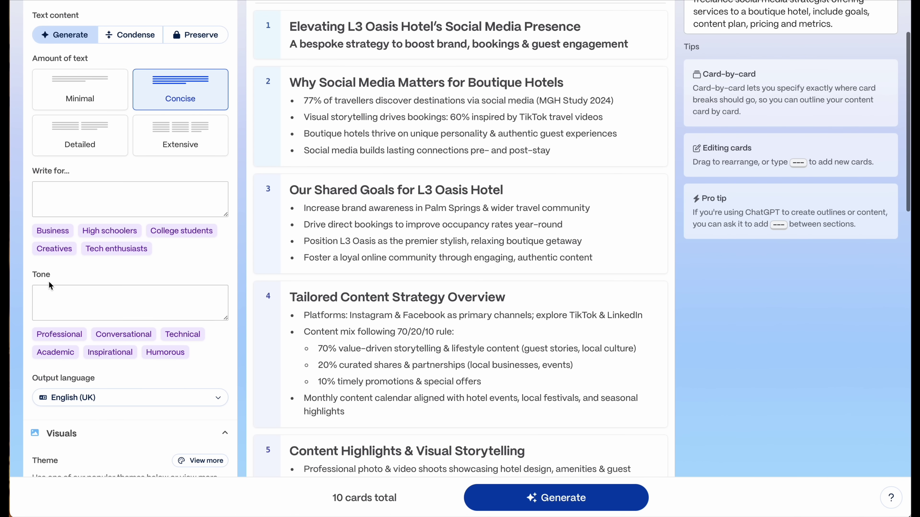
{"action": "scroll", "coordinate": [49, 283], "scroll_direction": "down", "scroll_amount": 2}
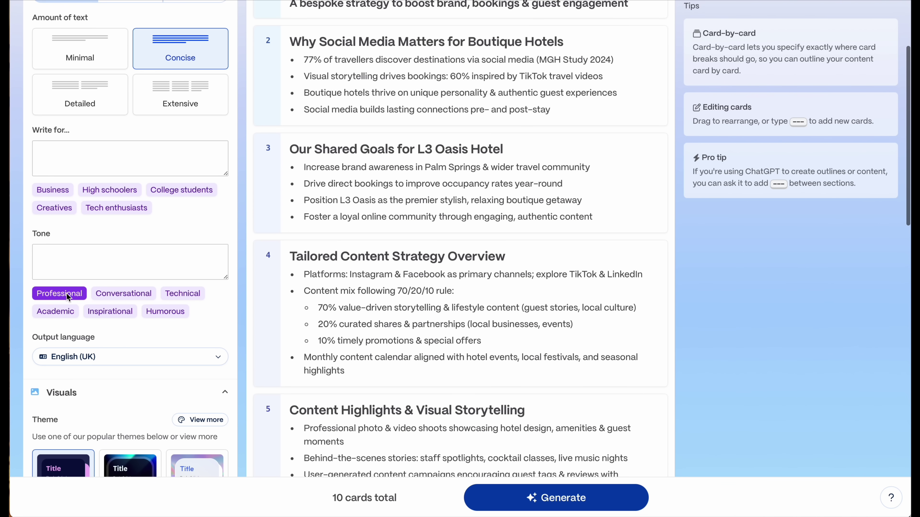
{"action": "left_click", "coordinate": [66, 295]}
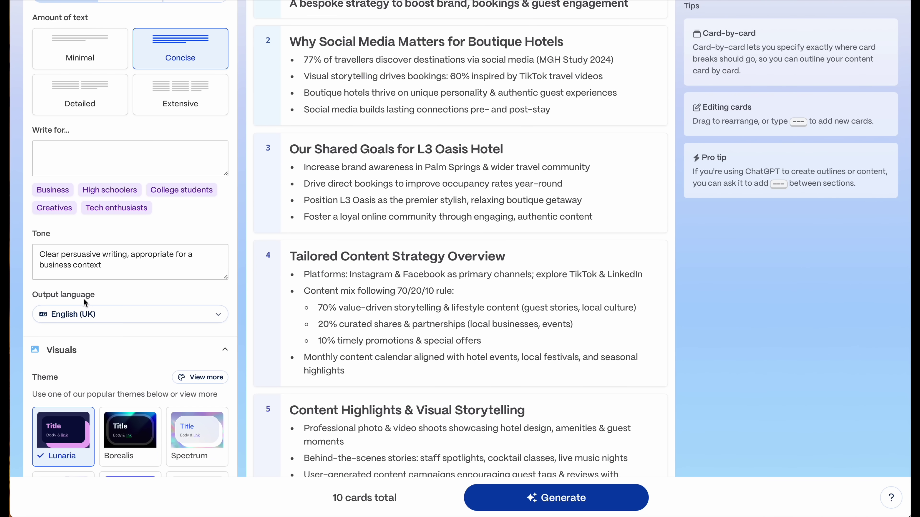
{"action": "scroll", "coordinate": [117, 309], "scroll_direction": "down", "scroll_amount": 10}
{"action": "left_click", "coordinate": [527, 489]}
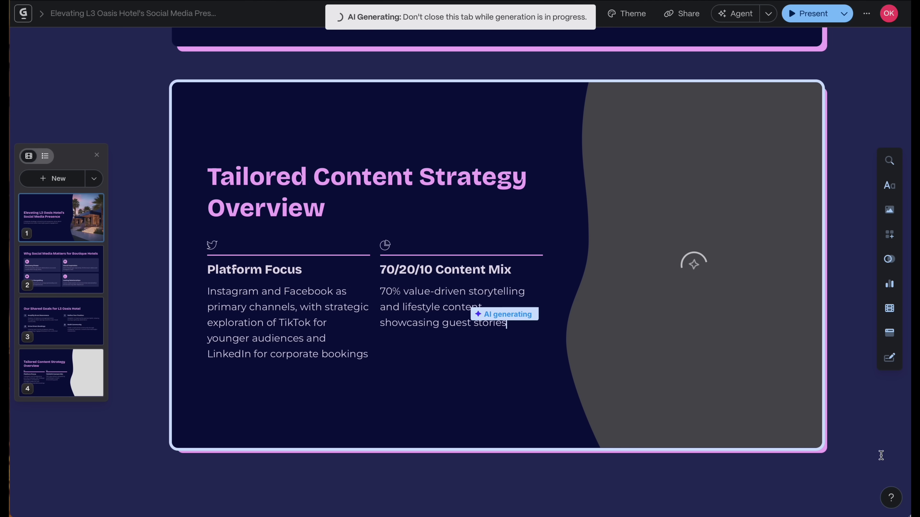
Scroll the generated deck to Pricing & Service Packages and click into the £1,200 price.
{"action": "scroll", "coordinate": [761, 398], "scroll_direction": "up", "scroll_amount": 20}
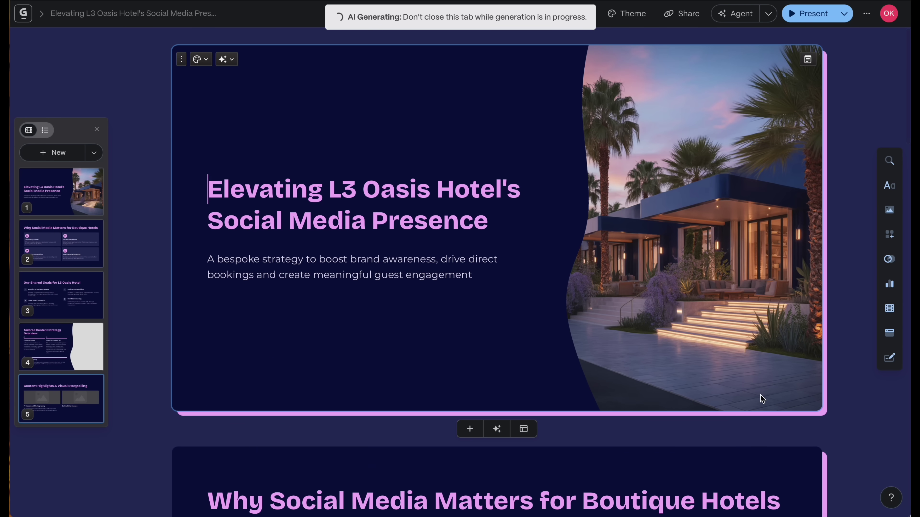
{"action": "scroll", "coordinate": [762, 398], "scroll_direction": "down", "scroll_amount": 10}
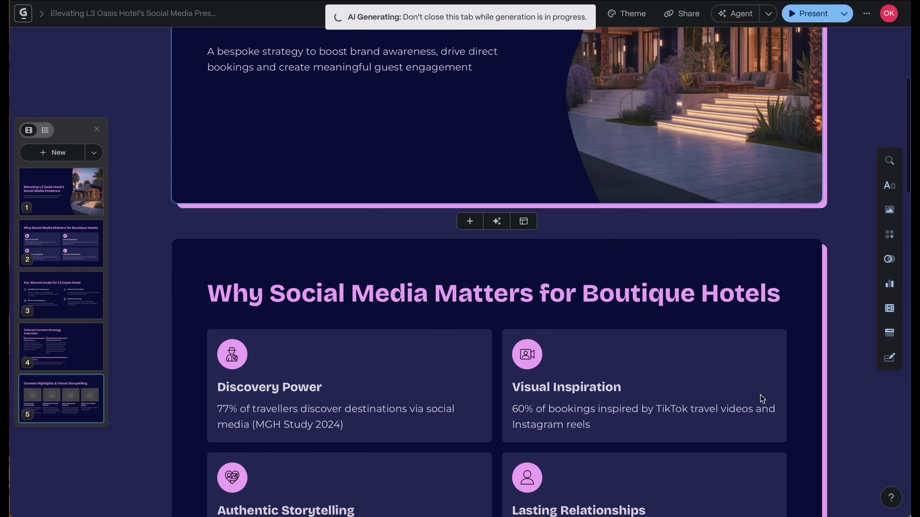
{"action": "scroll", "coordinate": [762, 399], "scroll_direction": "down", "scroll_amount": 8}
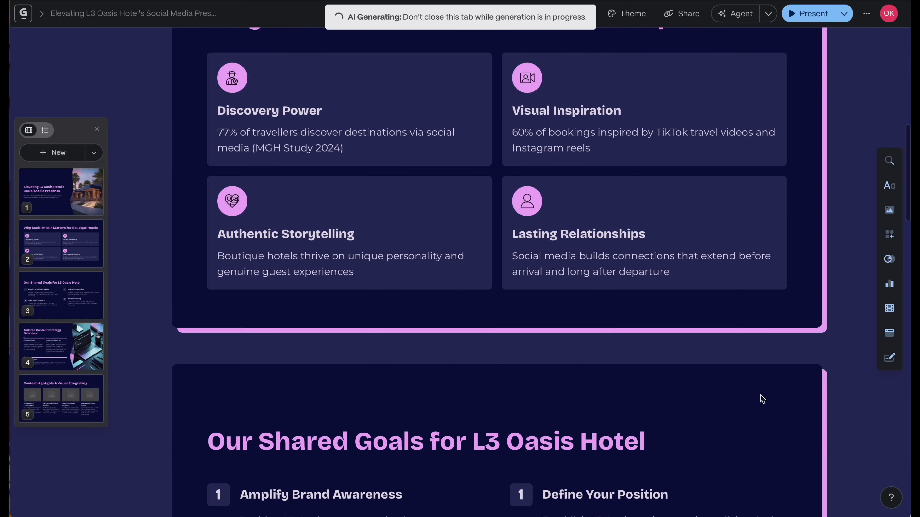
{"action": "scroll", "coordinate": [760, 394], "scroll_direction": "down", "scroll_amount": 10}
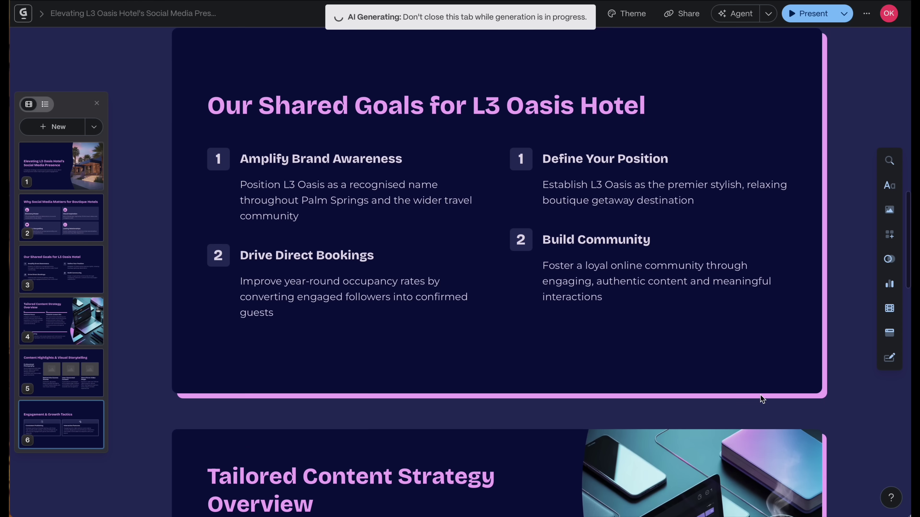
{"action": "scroll", "coordinate": [760, 395], "scroll_direction": "down", "scroll_amount": 6}
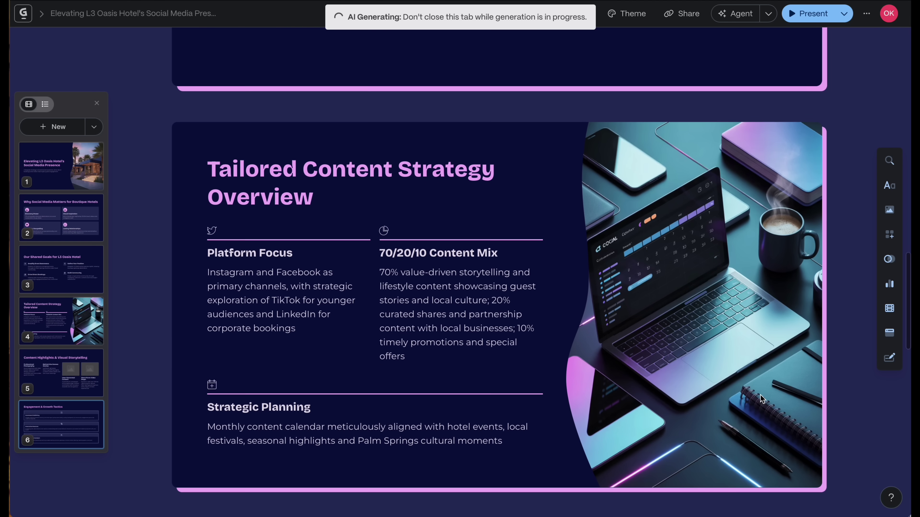
{"action": "scroll", "coordinate": [762, 399], "scroll_direction": "down", "scroll_amount": 5}
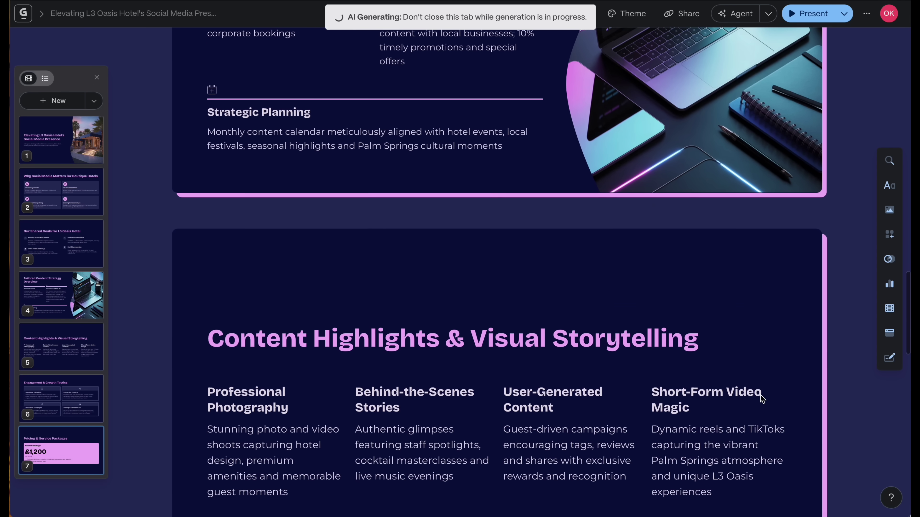
{"action": "scroll", "coordinate": [760, 395], "scroll_direction": "down", "scroll_amount": 4}
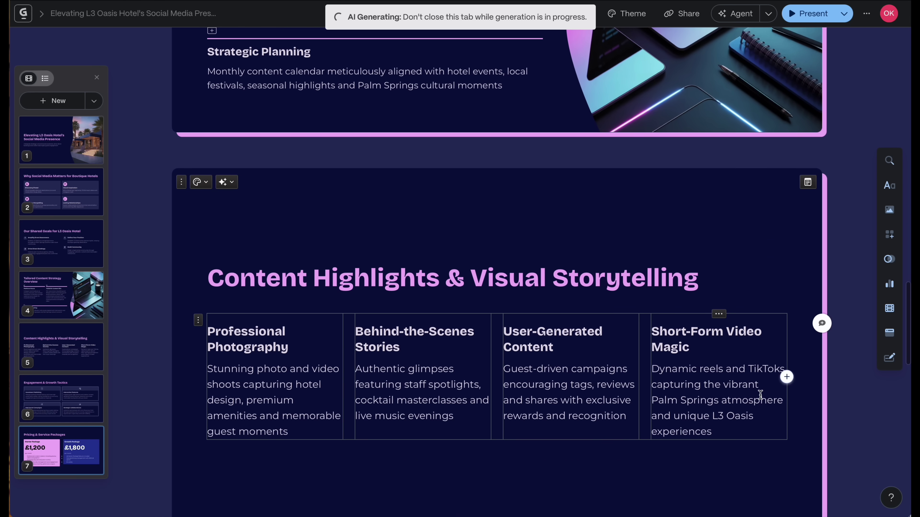
{"action": "scroll", "coordinate": [760, 394], "scroll_direction": "down", "scroll_amount": 8}
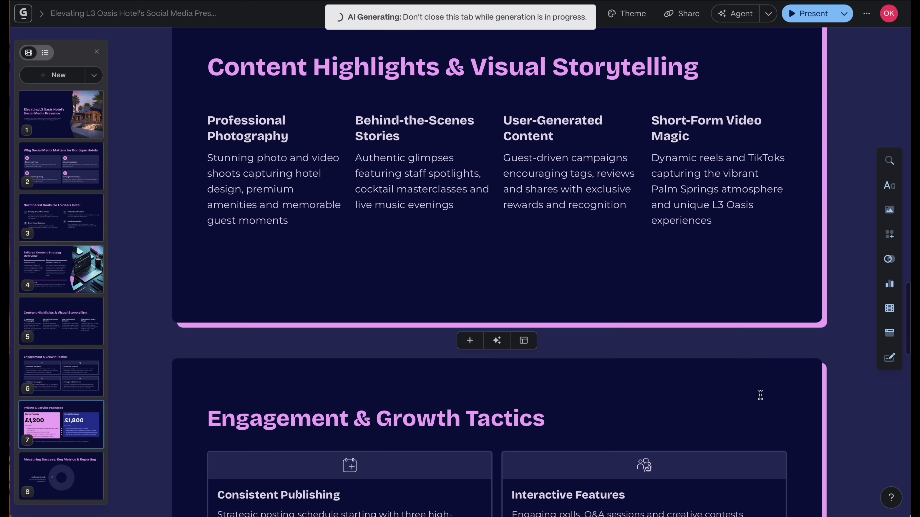
{"action": "scroll", "coordinate": [760, 394], "scroll_direction": "down", "scroll_amount": 5}
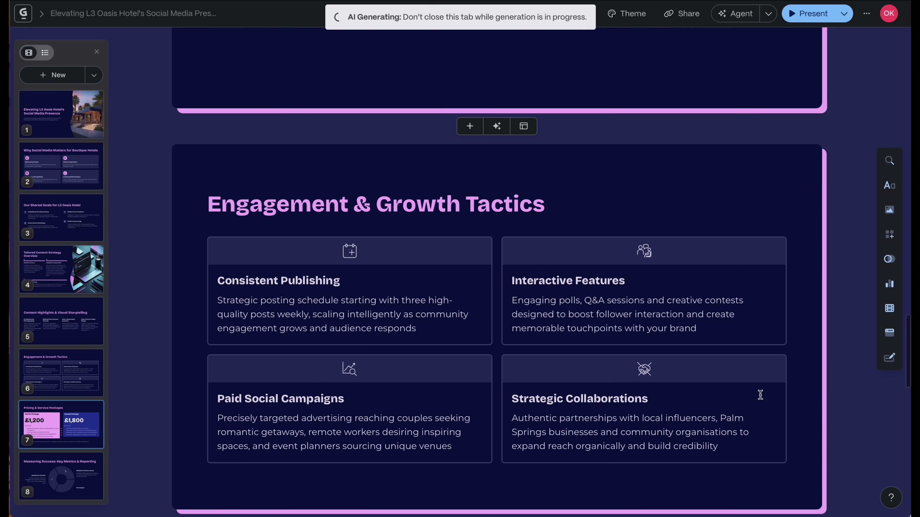
{"action": "scroll", "coordinate": [760, 394], "scroll_direction": "down", "scroll_amount": 6}
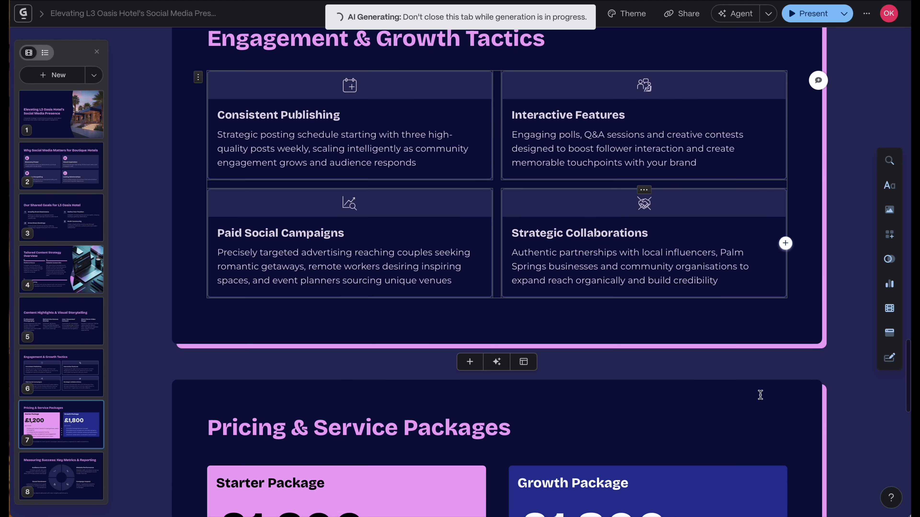
{"action": "scroll", "coordinate": [760, 394], "scroll_direction": "down", "scroll_amount": 12}
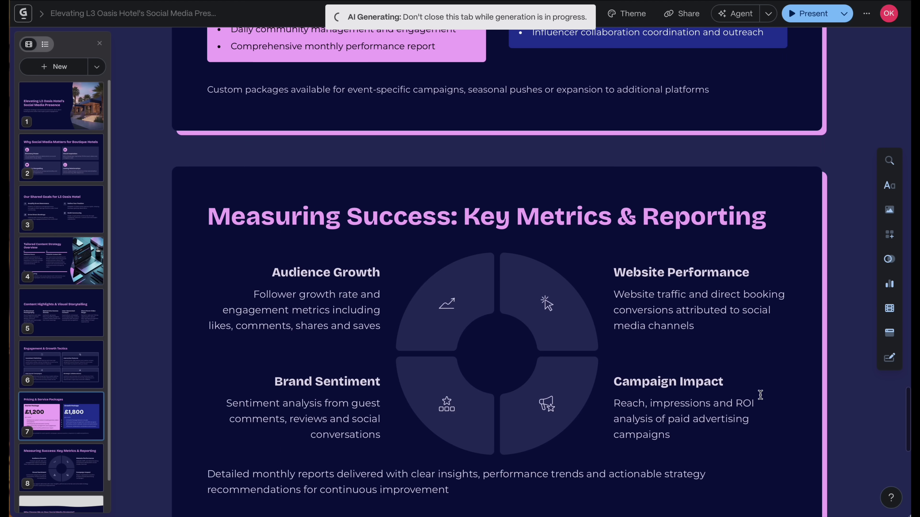
{"action": "scroll", "coordinate": [759, 394], "scroll_direction": "up", "scroll_amount": 7}
{"action": "scroll", "coordinate": [760, 394], "scroll_direction": "up", "scroll_amount": 3}
{"action": "left_click", "coordinate": [245, 264]}
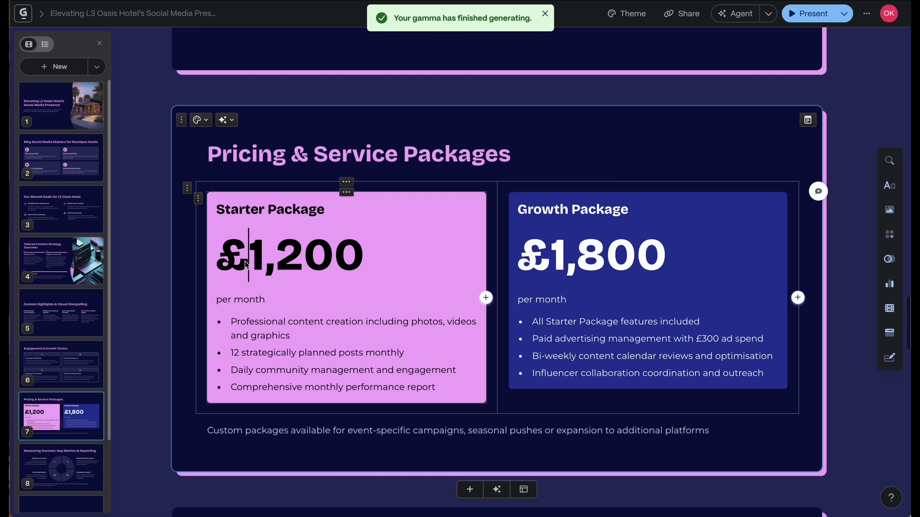
Change the package prices to $1,200 and $1,800, then browse the Videos & media options.
{"action": "type", "text": "$"}
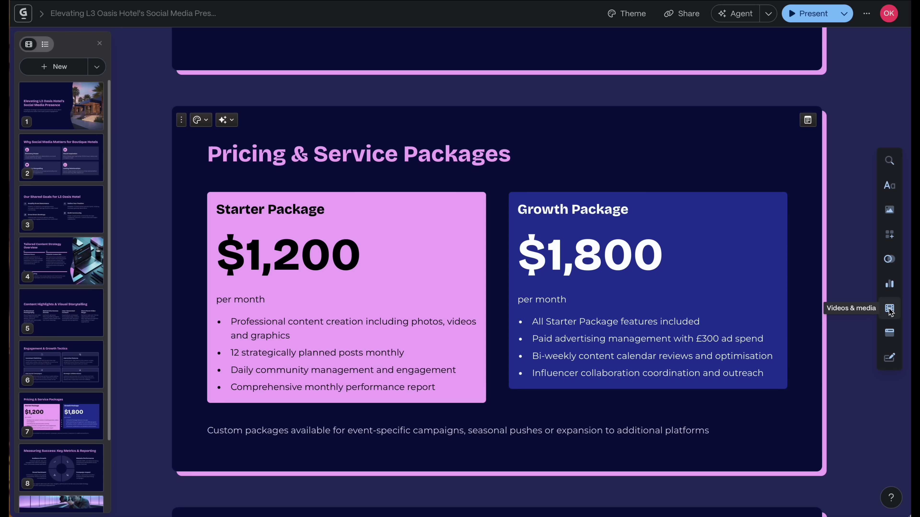
{"action": "left_click", "coordinate": [889, 308]}
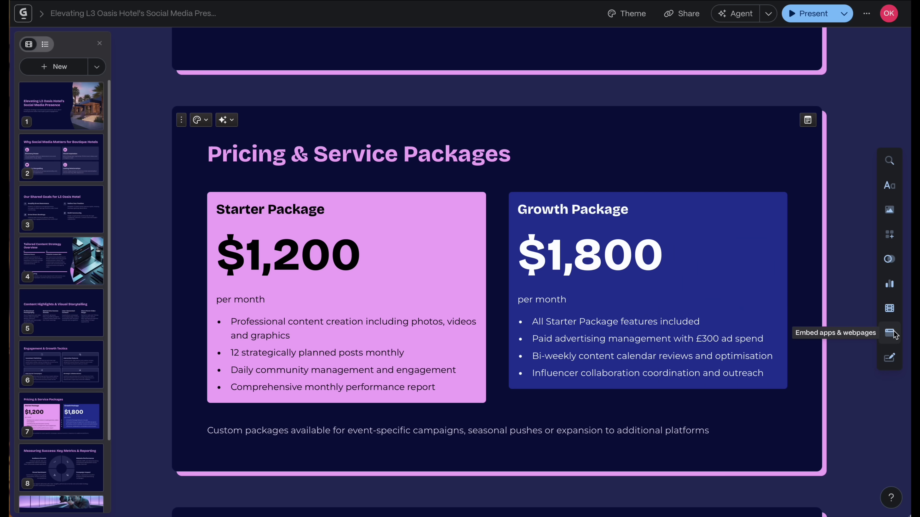
{"action": "mouse_move", "coordinate": [894, 335]}
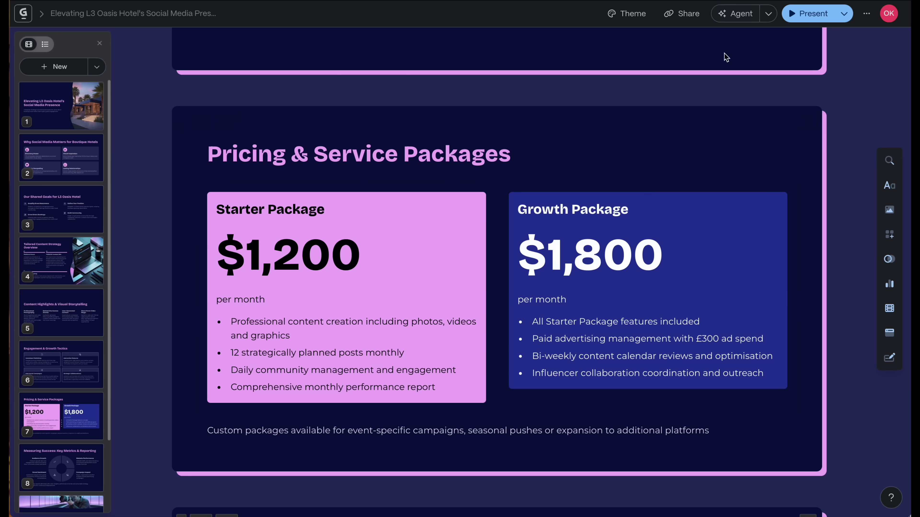
Ask the Agent to make every card more persuasive and keep the rewrite.
{"action": "left_click", "coordinate": [768, 15]}
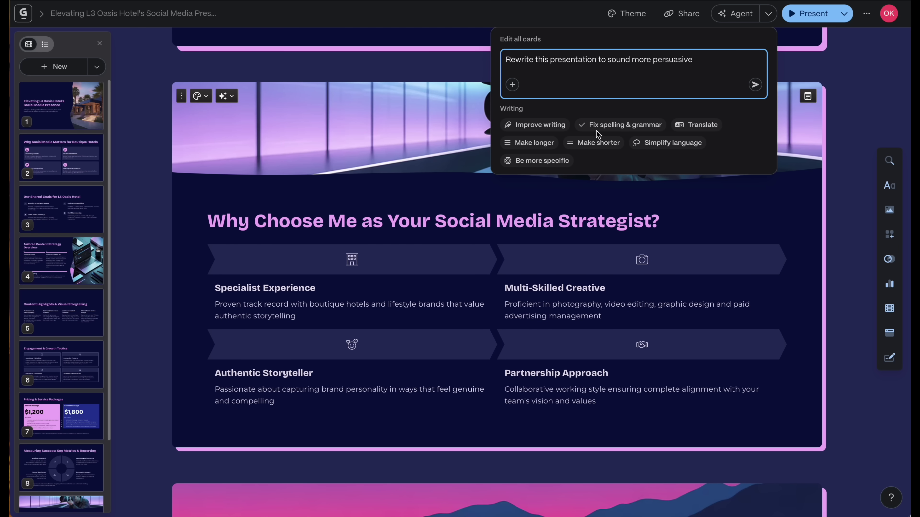
{"action": "key", "text": "Return"}
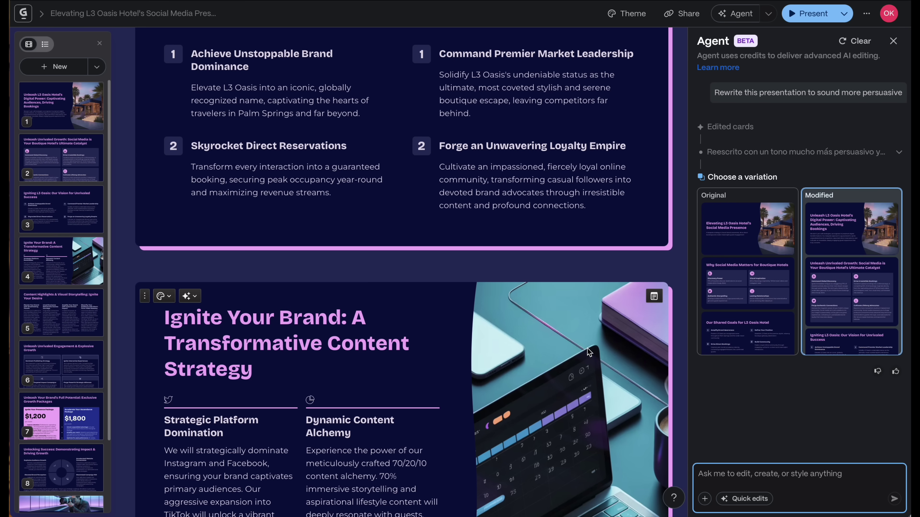
{"action": "left_click", "coordinate": [749, 15]}
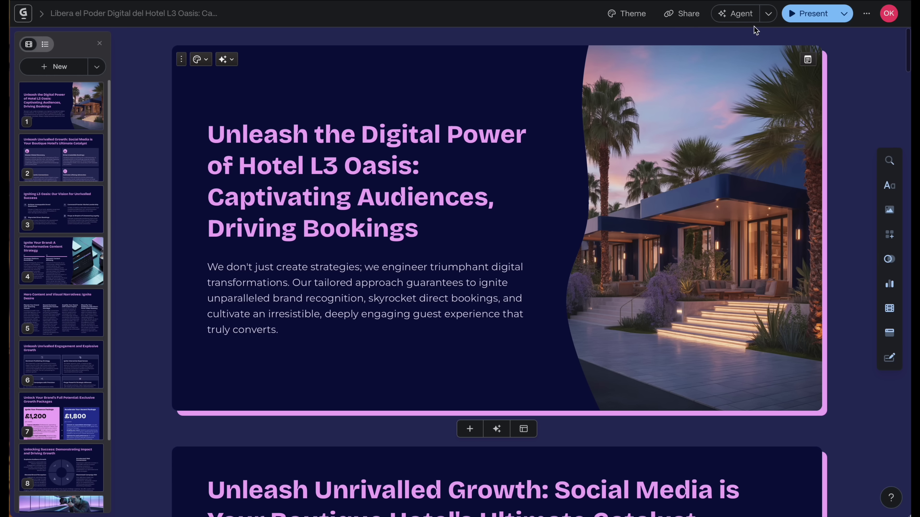
Translate the whole deck into Español with the Agent's Translate option and review the result.
{"action": "left_click", "coordinate": [769, 15]}
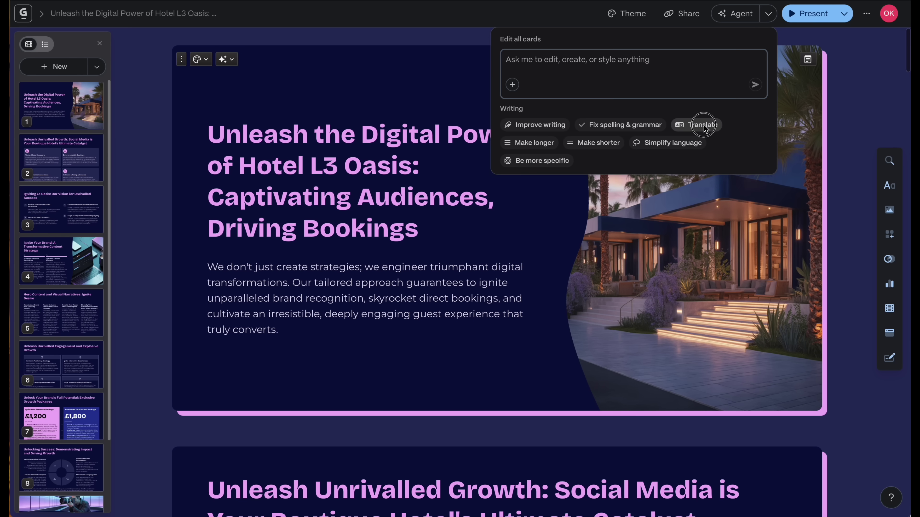
{"action": "left_click", "coordinate": [703, 126]}
{"action": "left_click", "coordinate": [562, 139]}
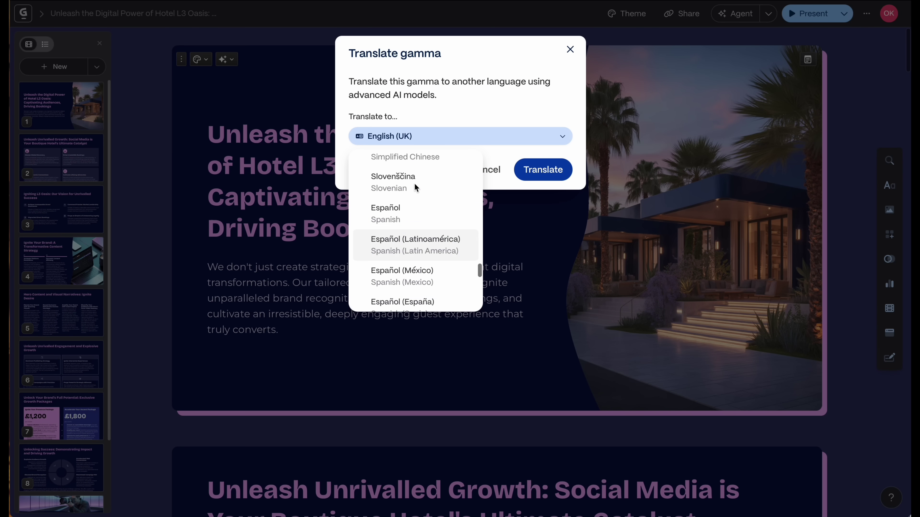
{"action": "left_click", "coordinate": [390, 212]}
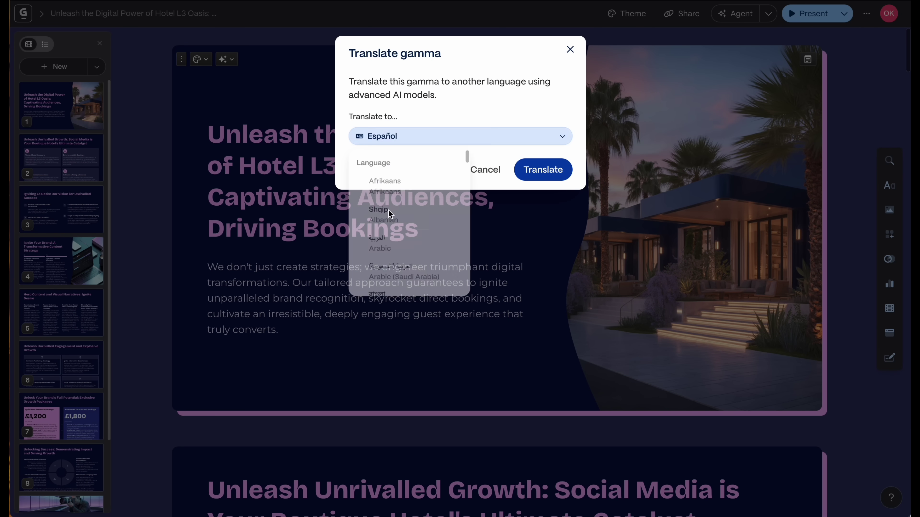
{"action": "left_click", "coordinate": [540, 177]}
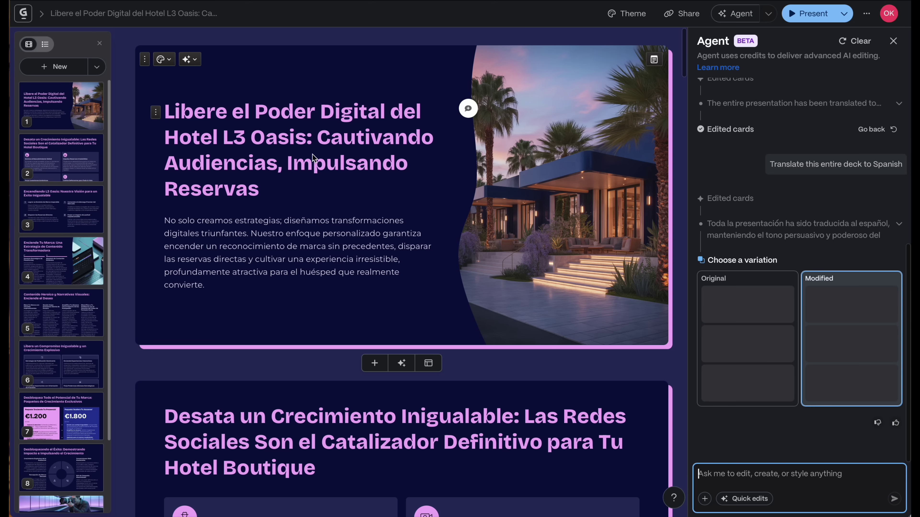
{"action": "scroll", "coordinate": [307, 386], "scroll_direction": "down", "scroll_amount": 8}
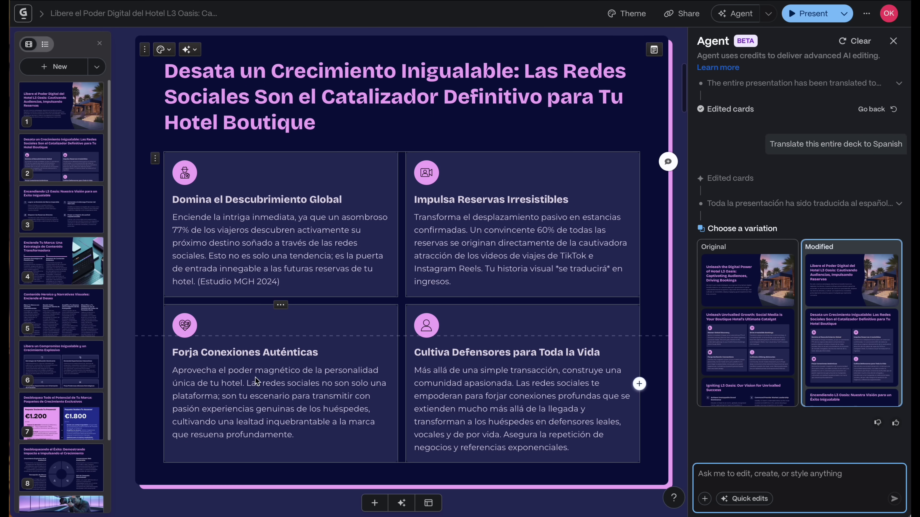
{"action": "scroll", "coordinate": [256, 381], "scroll_direction": "down", "scroll_amount": 15}
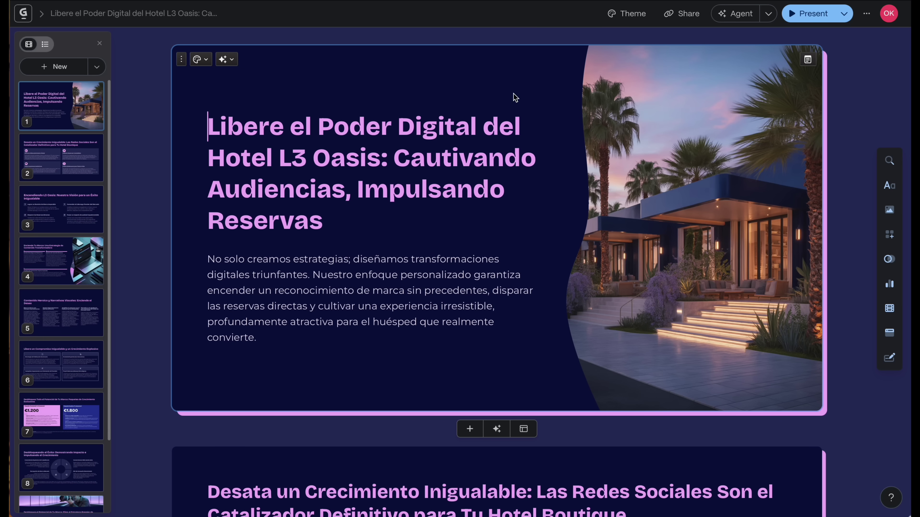
Look through the deck's Logo, colors, fonts settings and its Export options.
{"action": "left_click", "coordinate": [869, 16]}
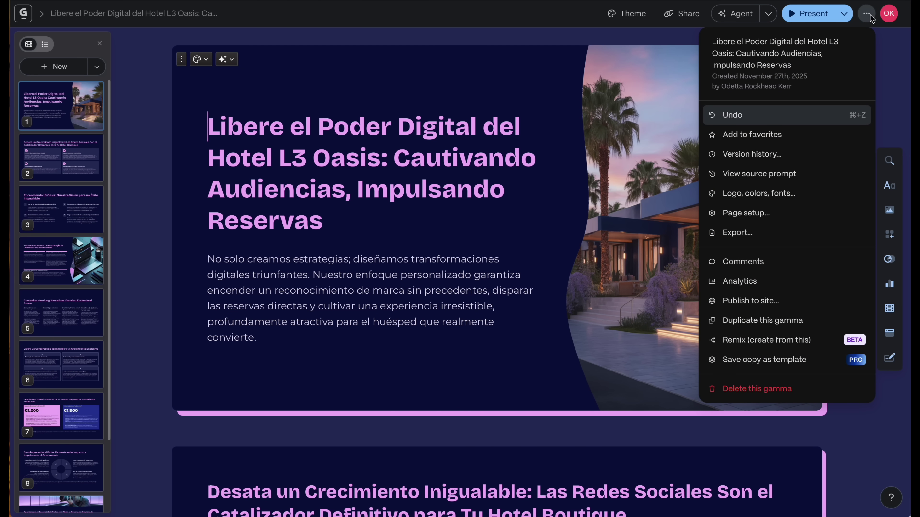
{"action": "left_click", "coordinate": [753, 195]}
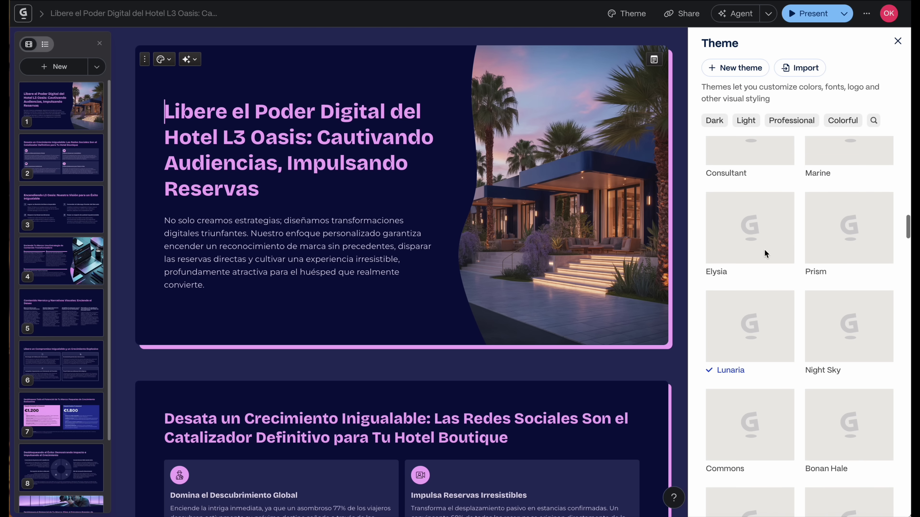
{"action": "left_click", "coordinate": [897, 41]}
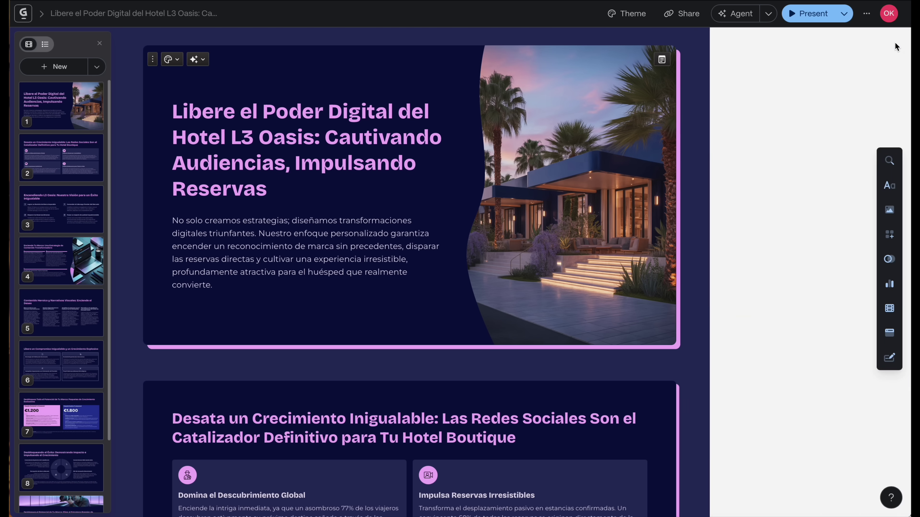
{"action": "left_click", "coordinate": [866, 14]}
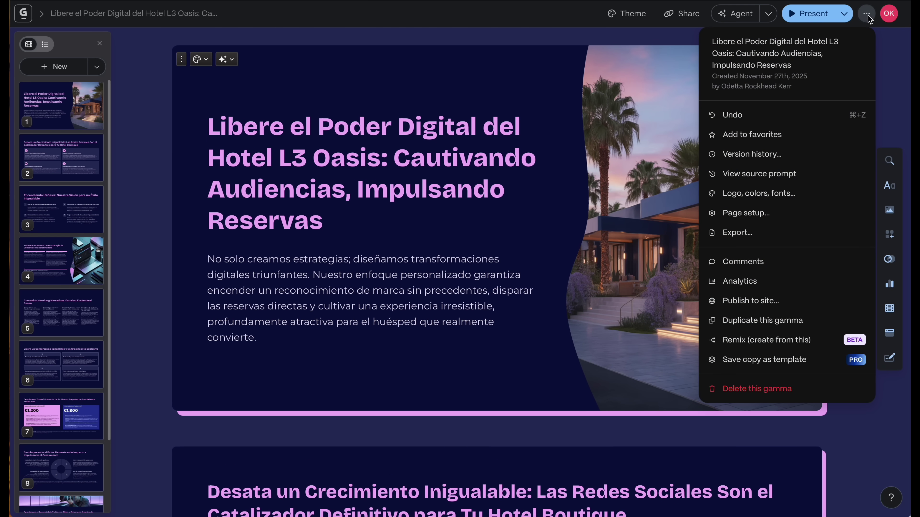
{"action": "left_click", "coordinate": [758, 194]}
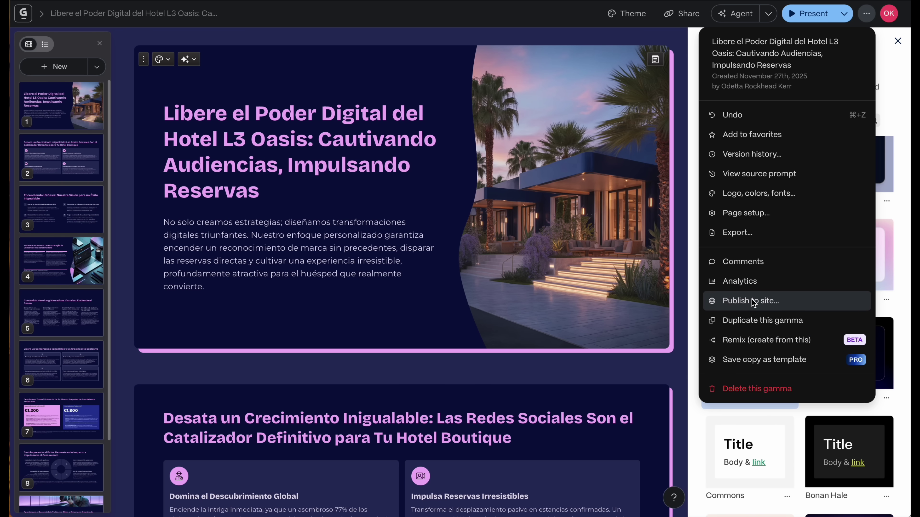
{"action": "left_click", "coordinate": [739, 233]}
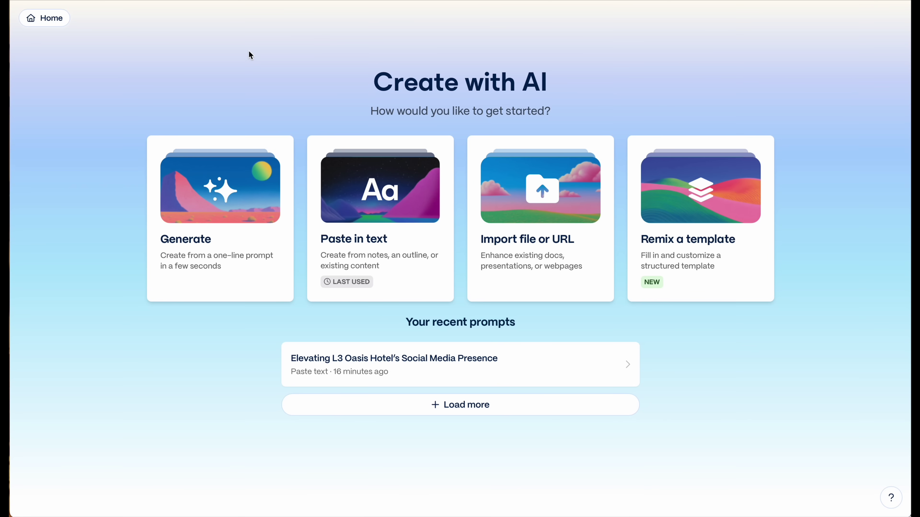
Start a Webpage from the pasted 'Turn Your Skills into Income' course outline prompt, minus the trailing quote.
{"action": "left_click", "coordinate": [211, 198]}
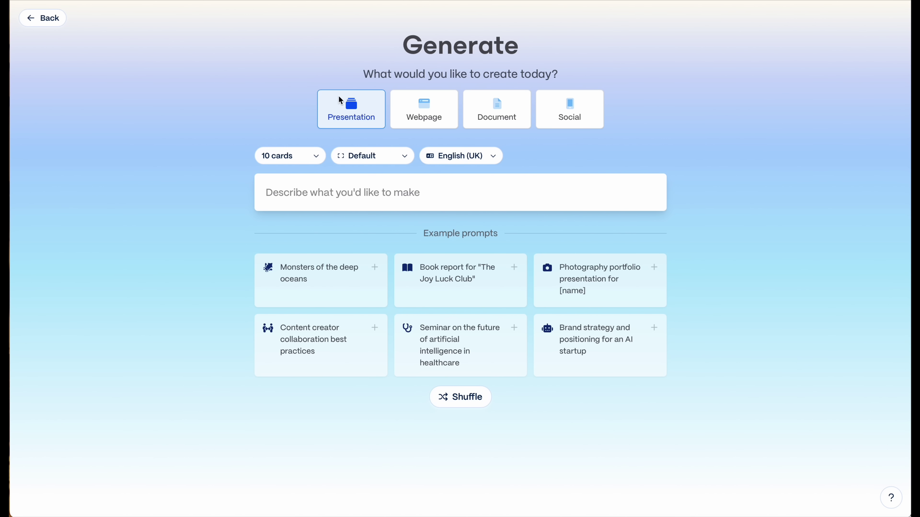
{"action": "left_click", "coordinate": [428, 116]}
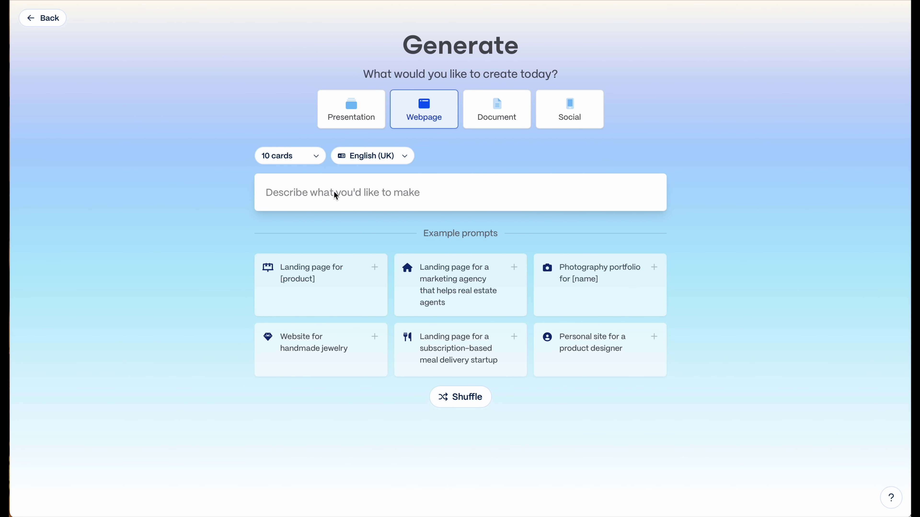
{"action": "type", "text": "Create a professional course outline titled ‘Turn Your Skills into Income’ with learning outcomes, 5 modules, and a call-to-action.\""}
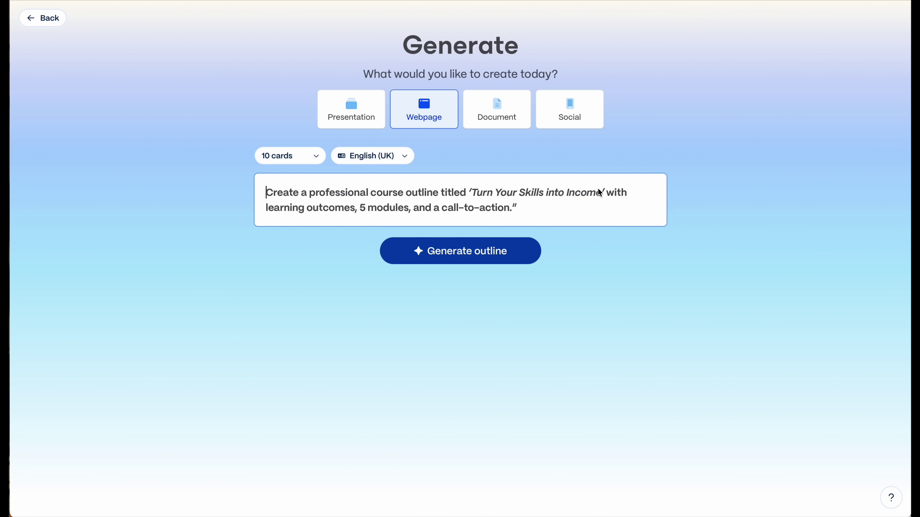
{"action": "key", "text": "BackSpace"}
Generate the outline, pick the Spectrum theme, and generate the 10-card webpage.
{"action": "left_click", "coordinate": [474, 254]}
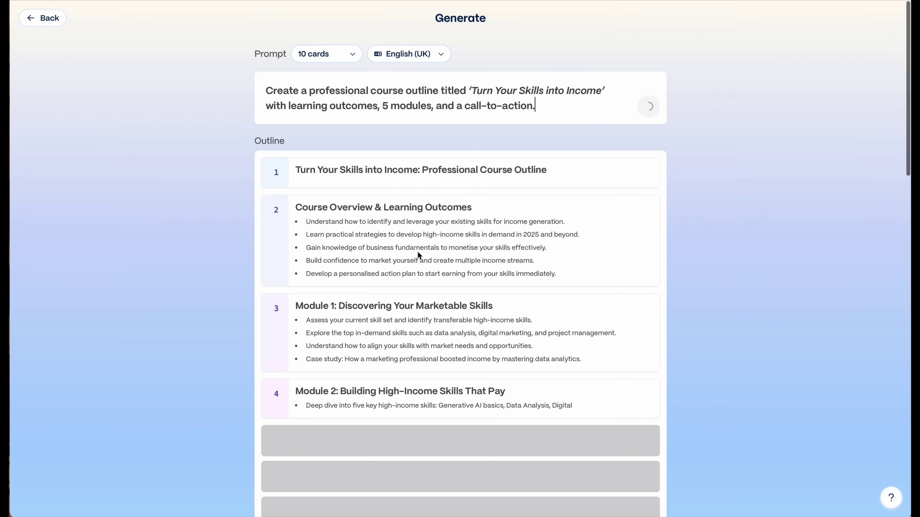
{"action": "scroll", "coordinate": [417, 251], "scroll_direction": "down", "scroll_amount": 15}
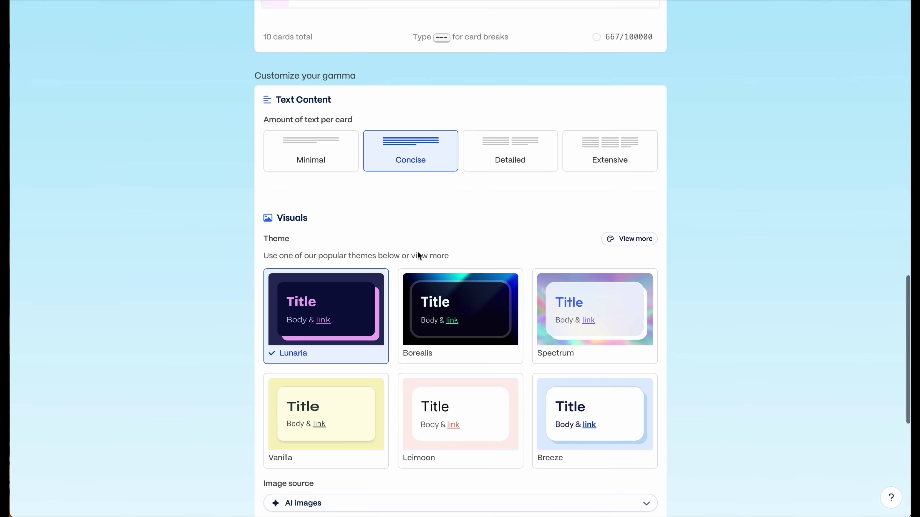
{"action": "left_click", "coordinate": [615, 353]}
{"action": "scroll", "coordinate": [561, 398], "scroll_direction": "down", "scroll_amount": 10}
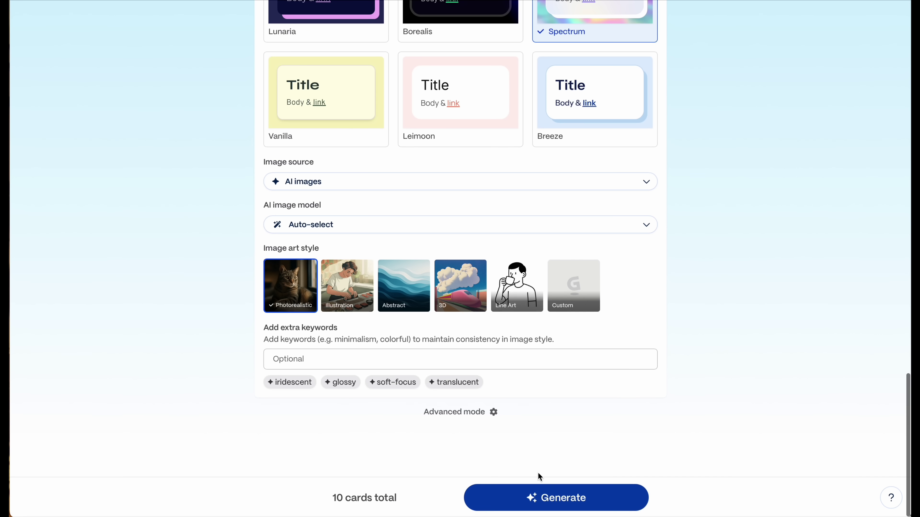
{"action": "left_click", "coordinate": [538, 501]}
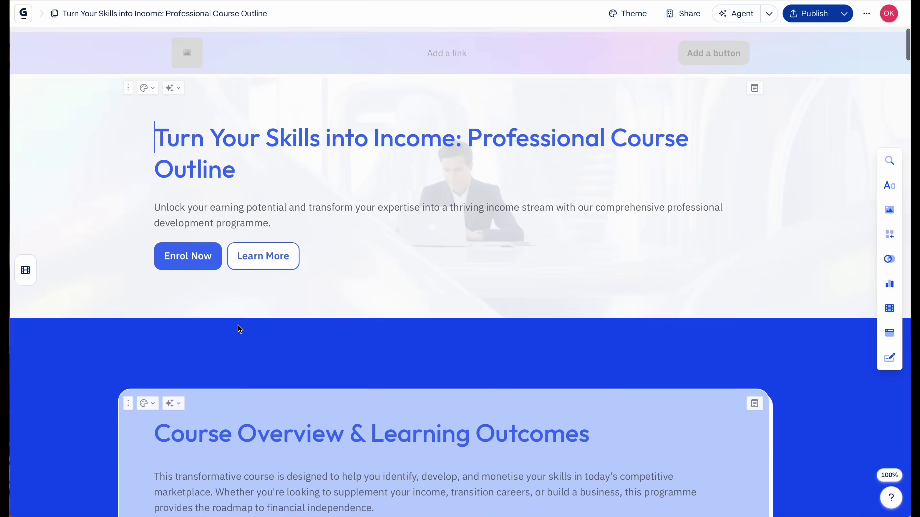
Scroll through the generated course webpage from the hero section down to Module 5.
{"action": "scroll", "coordinate": [238, 325], "scroll_direction": "down", "scroll_amount": 20}
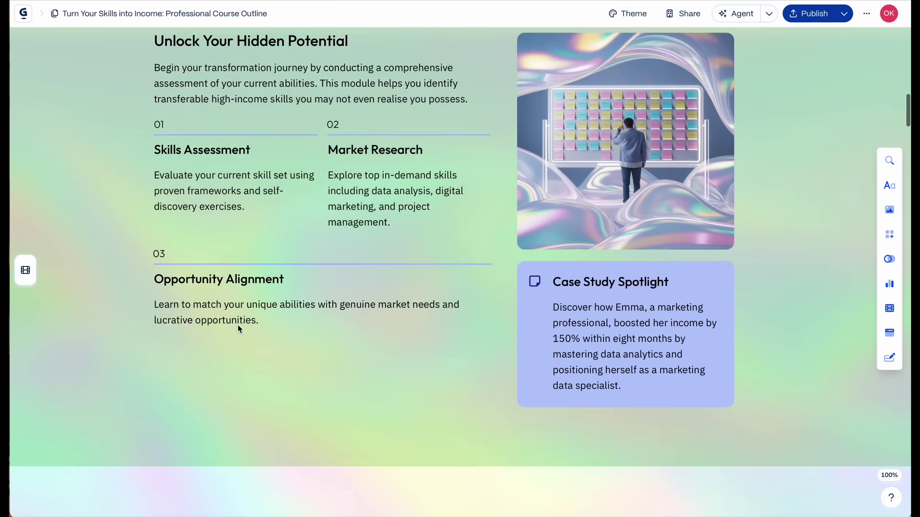
{"action": "scroll", "coordinate": [237, 325], "scroll_direction": "down", "scroll_amount": 20}
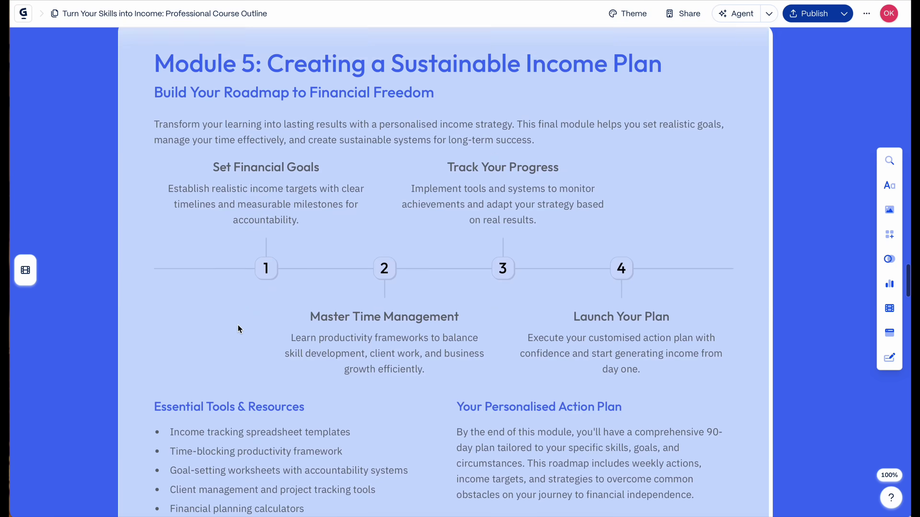
{"action": "scroll", "coordinate": [238, 325], "scroll_direction": "up", "scroll_amount": 20}
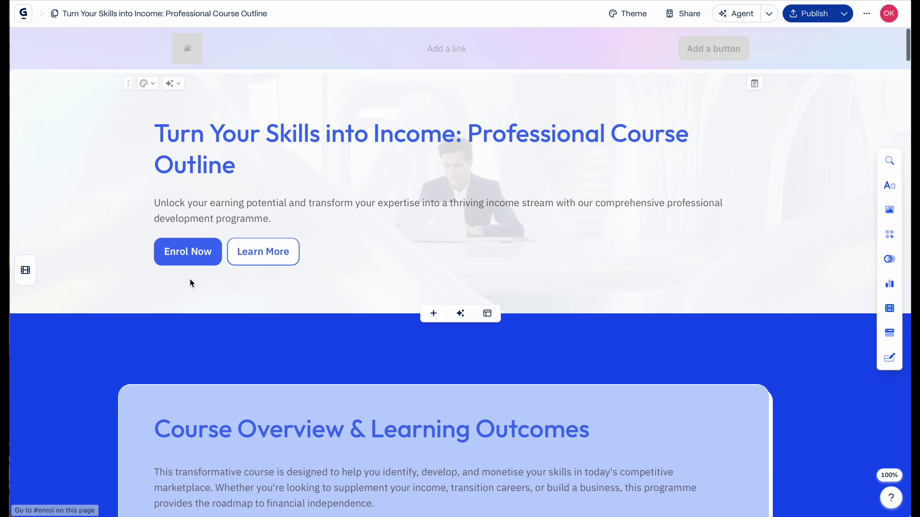
{"action": "scroll", "coordinate": [191, 280], "scroll_direction": "down", "scroll_amount": 20}
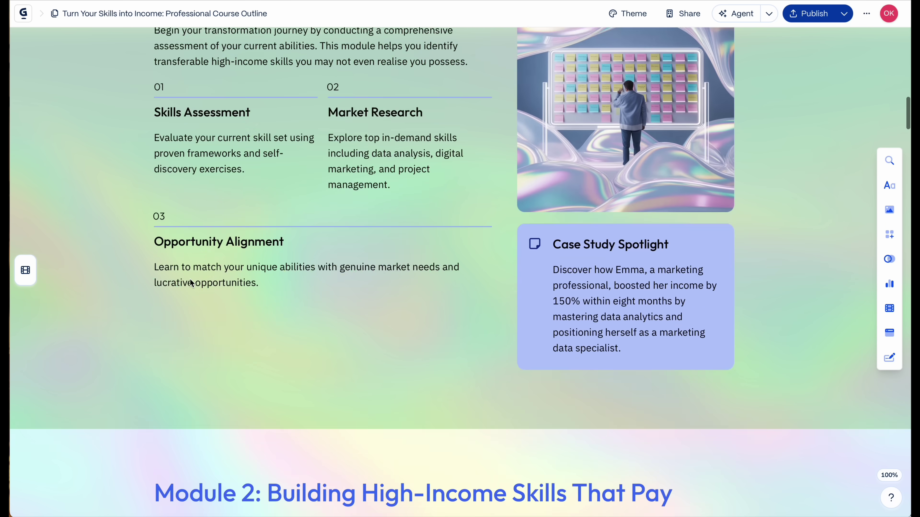
{"action": "scroll", "coordinate": [190, 281], "scroll_direction": "down", "scroll_amount": 15}
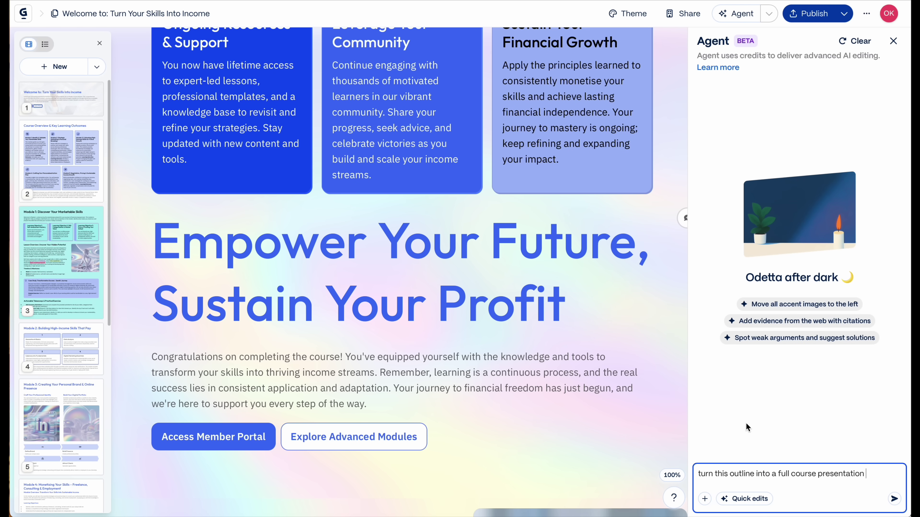
Ask the Agent to expand the course 'with 20 cards' and keep the Modified variation.
{"action": "type", "text": "with 20 cards"}
{"action": "left_click", "coordinate": [893, 503]}
{"action": "left_click", "coordinate": [58, 109]}
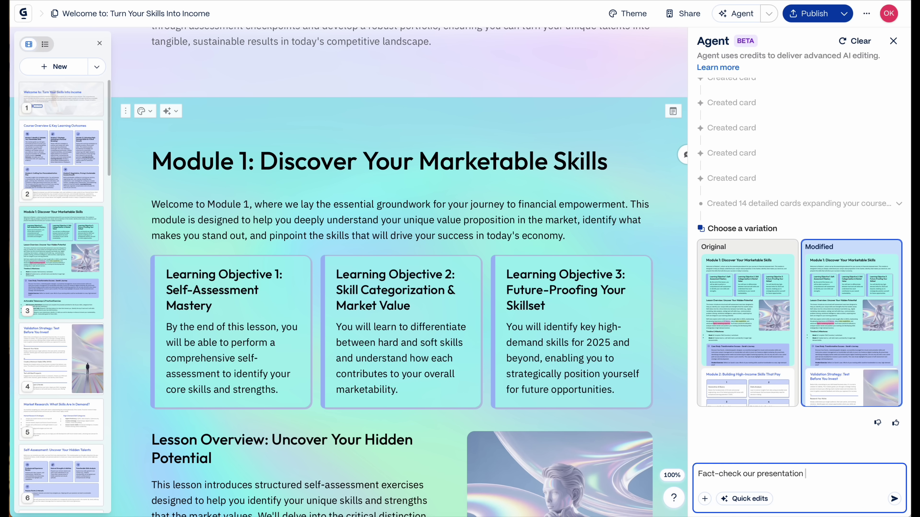
Have the Agent fact-check the presentation, then select the paragraph on 2025 in-demand skills.
{"action": "key", "text": "Return"}
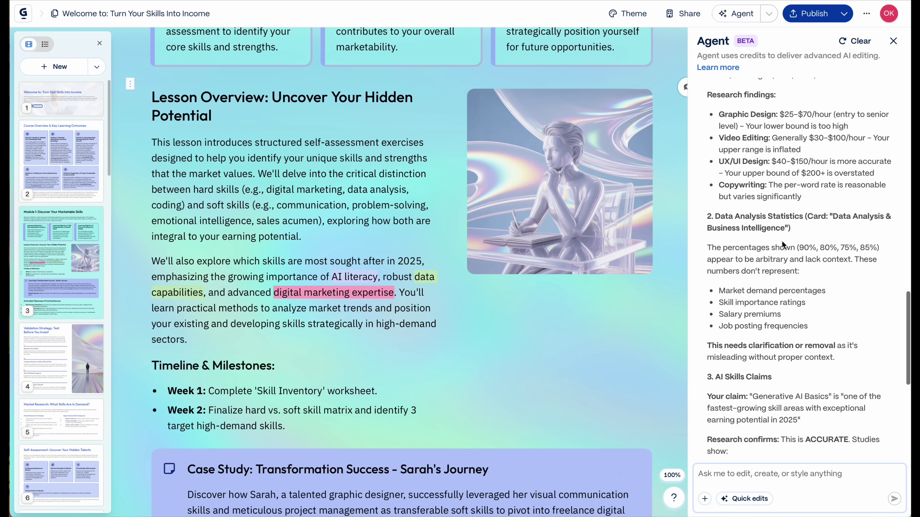
{"action": "scroll", "coordinate": [781, 241], "scroll_direction": "down", "scroll_amount": 5}
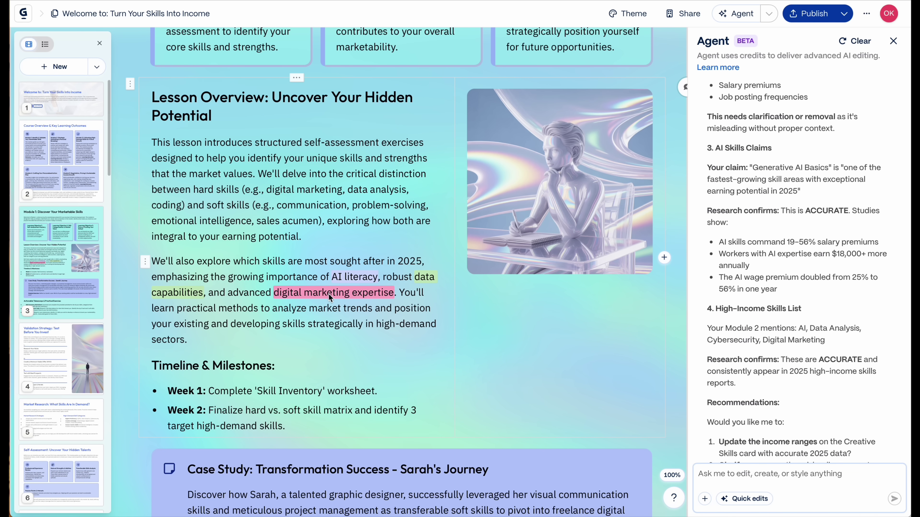
{"action": "left_click", "coordinate": [145, 265]}
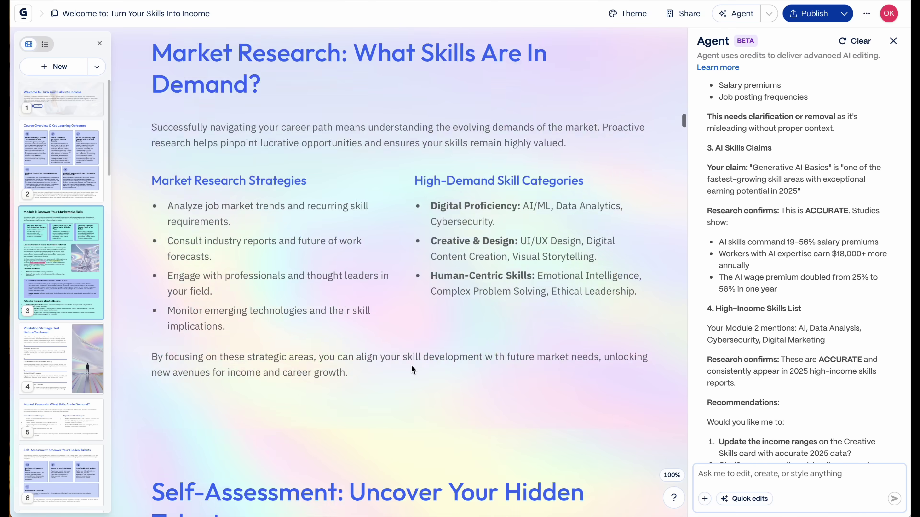
{"action": "scroll", "coordinate": [411, 365], "scroll_direction": "down", "scroll_amount": 15}
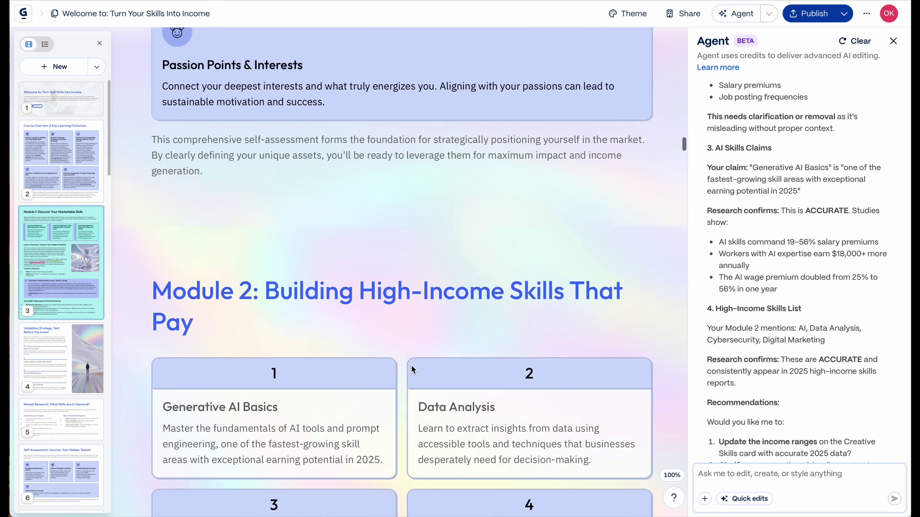
{"action": "scroll", "coordinate": [781, 351], "scroll_direction": "down", "scroll_amount": 2}
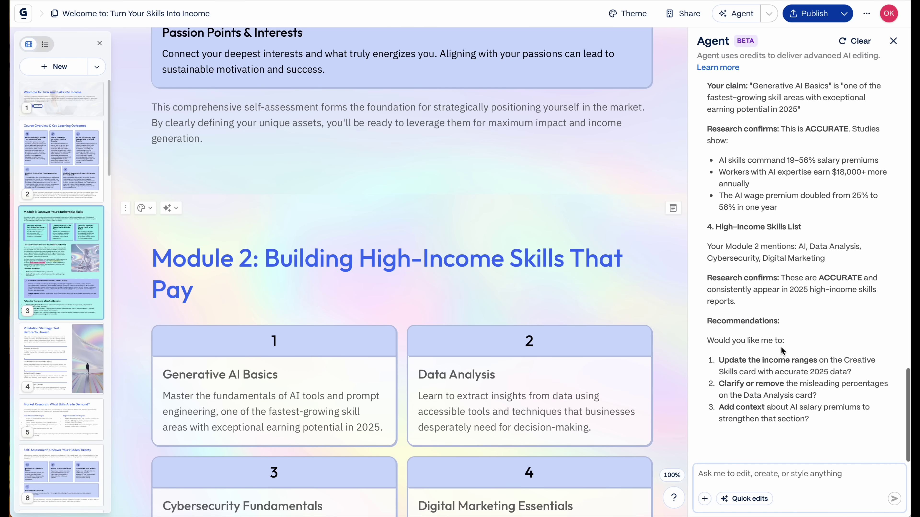
{"action": "scroll", "coordinate": [498, 353], "scroll_direction": "down", "scroll_amount": 5}
{"action": "scroll", "coordinate": [498, 357], "scroll_direction": "down", "scroll_amount": 5}
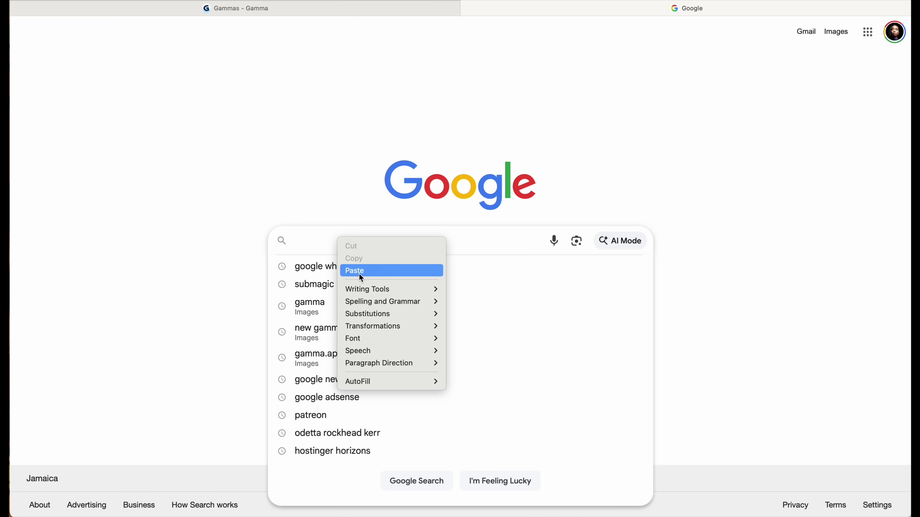
Search Google for the copied climate change title without its trailing period.
{"action": "left_click", "coordinate": [359, 273]}
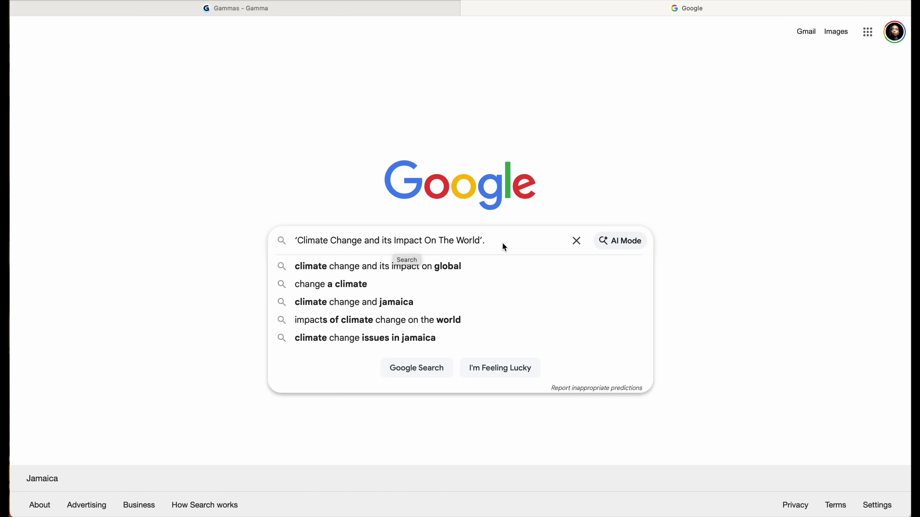
{"action": "key", "text": "BackSpace"}
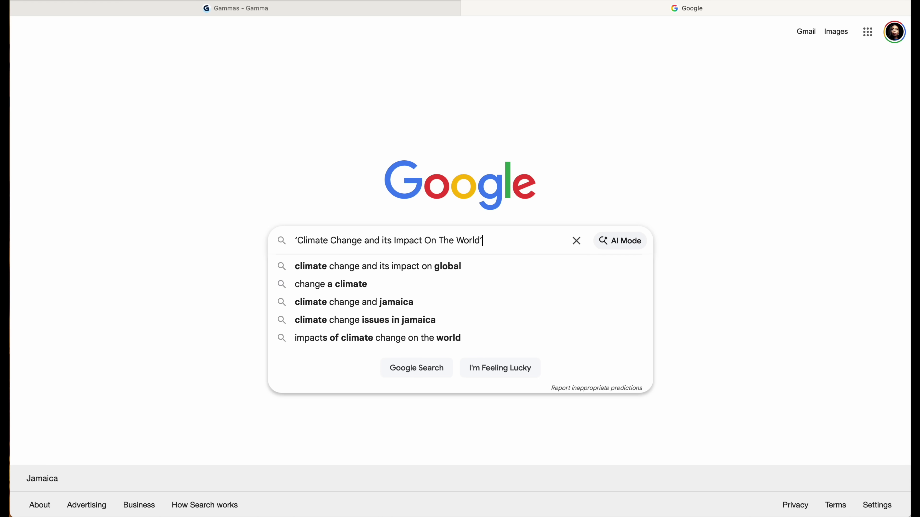
{"action": "key", "text": "Return"}
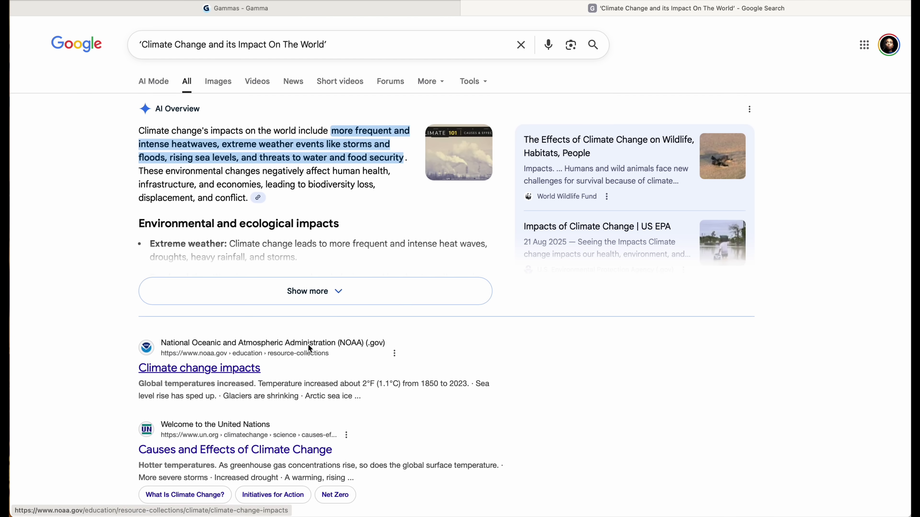
Open NASA Science's 'The Effects of Climate Change' result and scroll through the page.
{"action": "scroll", "coordinate": [308, 345], "scroll_direction": "down", "scroll_amount": 5}
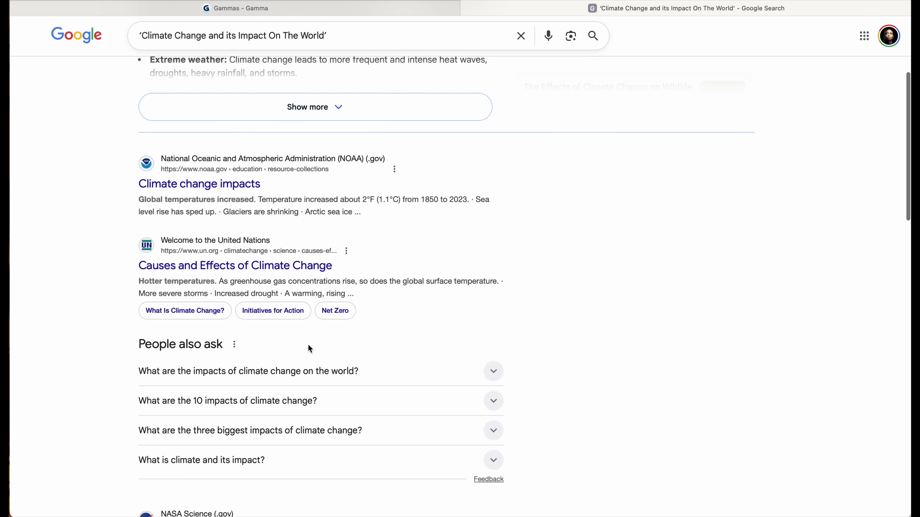
{"action": "scroll", "coordinate": [223, 350], "scroll_direction": "down", "scroll_amount": 5}
{"action": "left_click", "coordinate": [223, 348]}
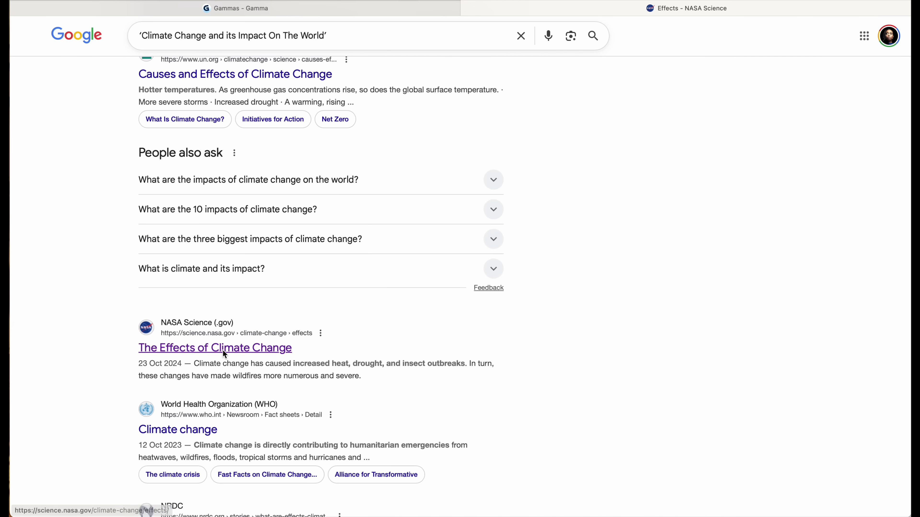
{"action": "scroll", "coordinate": [223, 350], "scroll_direction": "down", "scroll_amount": 12}
{"action": "scroll", "coordinate": [223, 350], "scroll_direction": "down", "scroll_amount": 20}
{"action": "scroll", "coordinate": [223, 350], "scroll_direction": "down", "scroll_amount": 18}
{"action": "scroll", "coordinate": [222, 350], "scroll_direction": "down", "scroll_amount": 10}
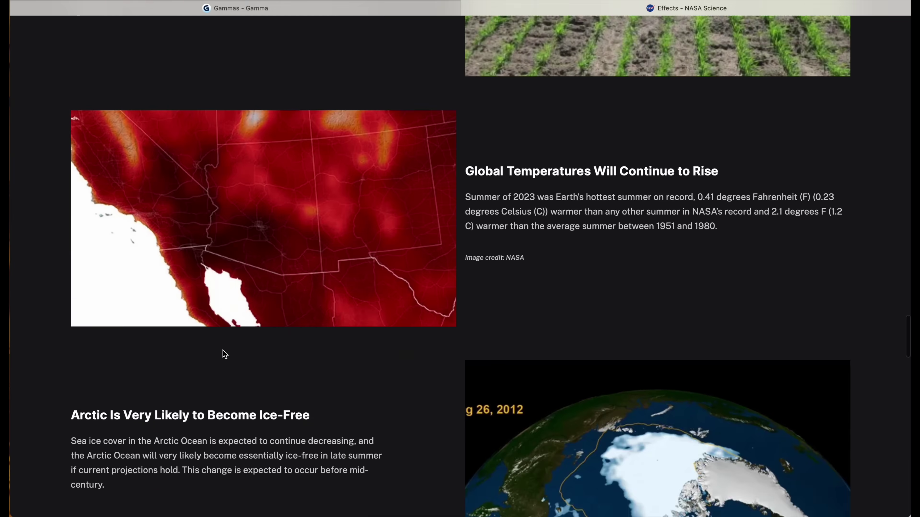
{"action": "scroll", "coordinate": [223, 350], "scroll_direction": "up", "scroll_amount": 10}
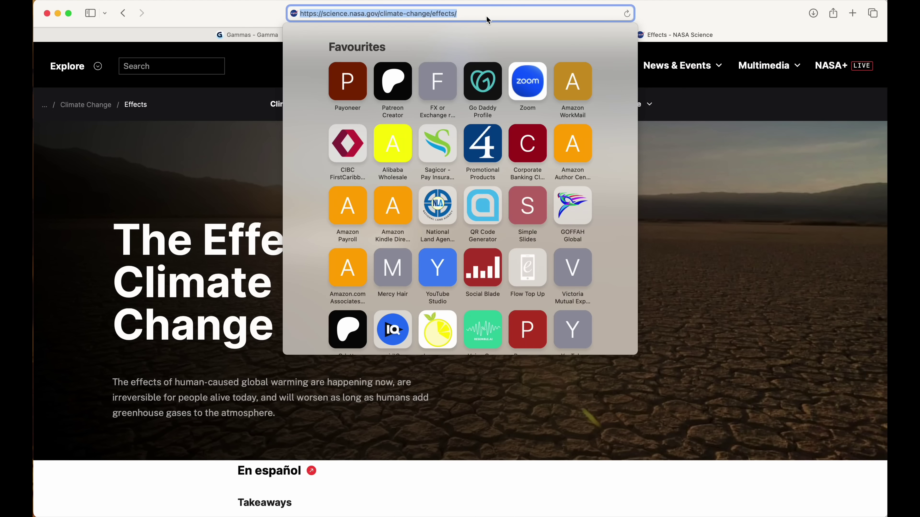
Copy the NASA page URL and paste it into a new AI gamma's Import from URL field.
{"action": "left_click", "coordinate": [504, 36]}
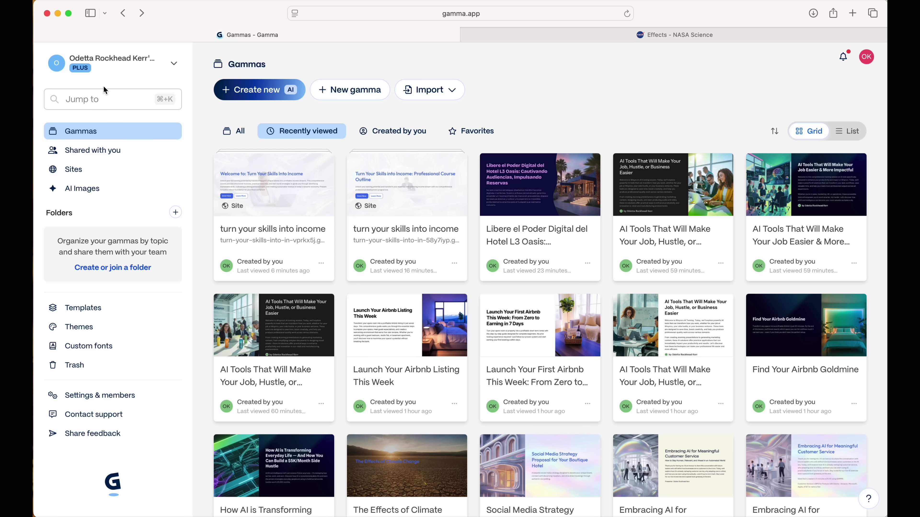
{"action": "left_click", "coordinate": [231, 99]}
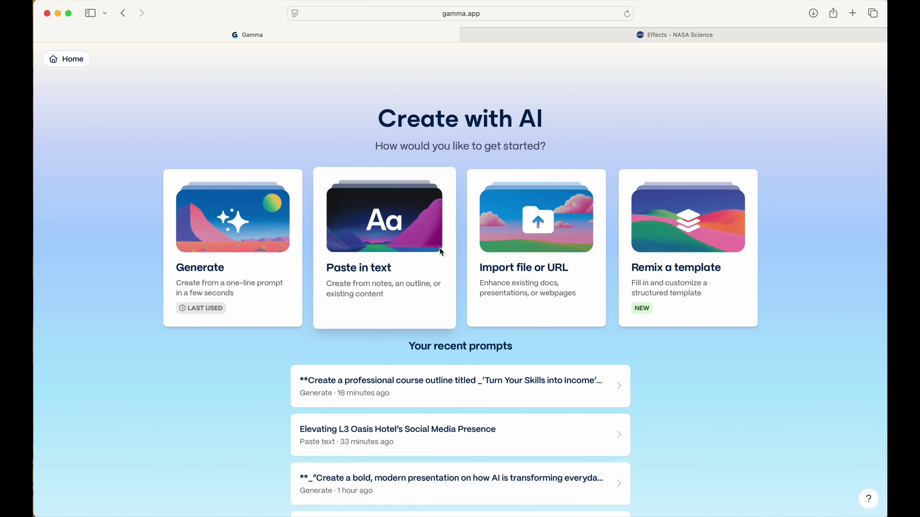
{"action": "left_click", "coordinate": [556, 224]}
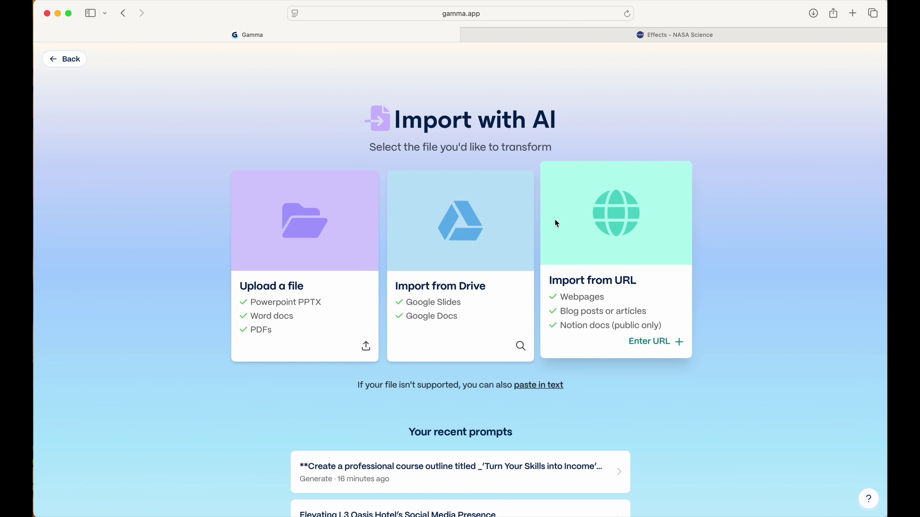
{"action": "left_click", "coordinate": [572, 218]}
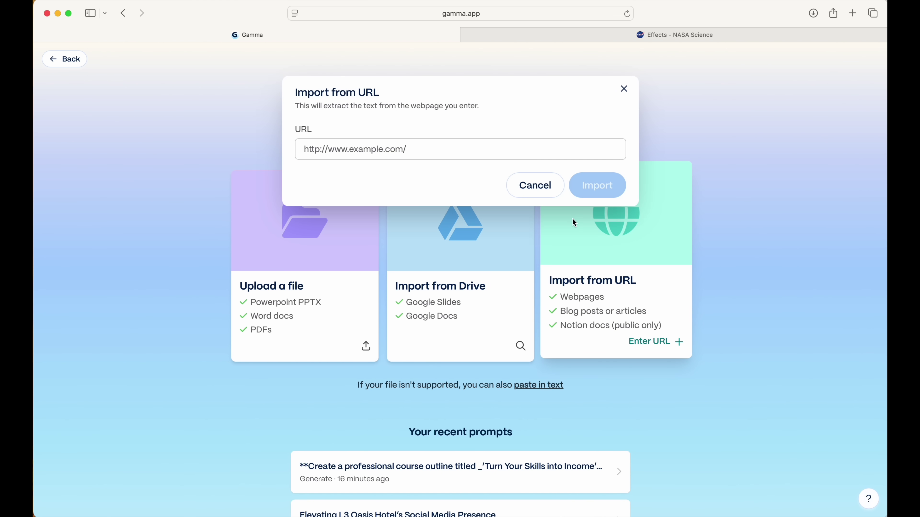
{"action": "right_click", "coordinate": [417, 148]}
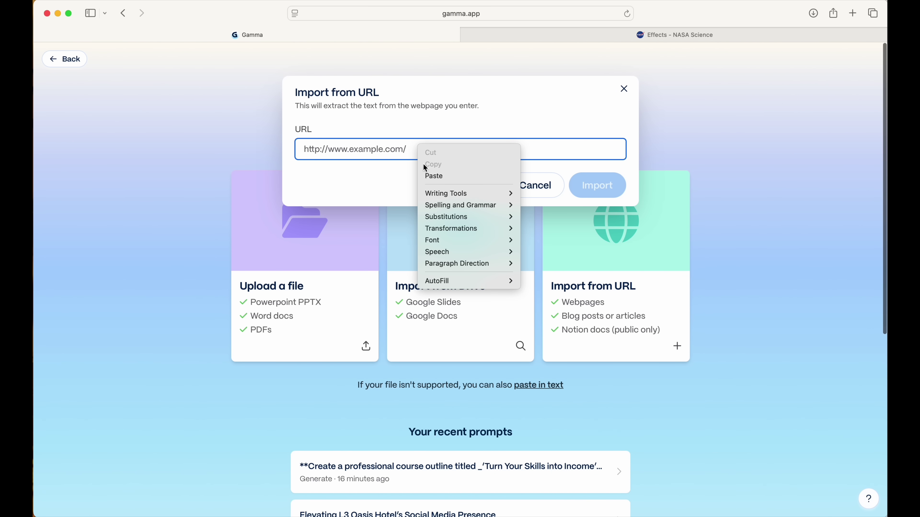
{"action": "left_click", "coordinate": [430, 177]}
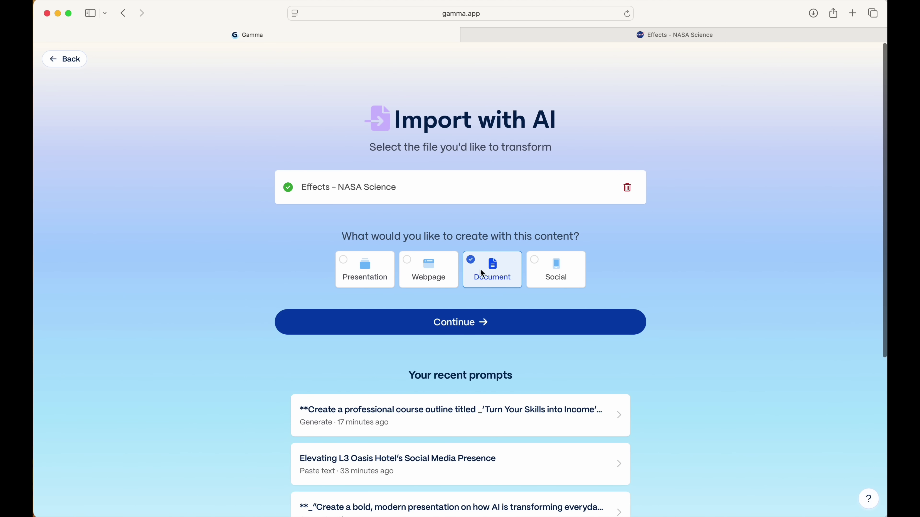
Generate 'The Effects of Climate Change' document from the imported NASA page and scroll through it.
{"action": "left_click", "coordinate": [447, 327]}
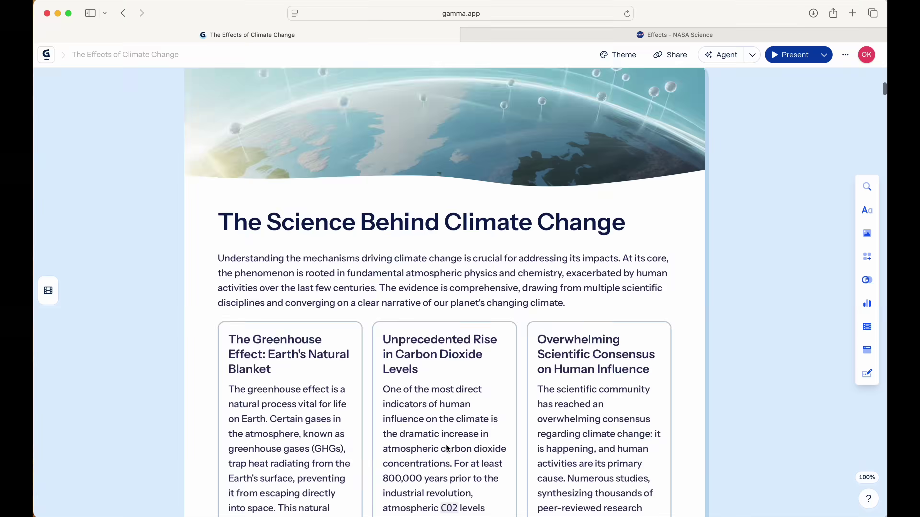
{"action": "scroll", "coordinate": [446, 449], "scroll_direction": "down", "scroll_amount": 8}
{"action": "scroll", "coordinate": [446, 445], "scroll_direction": "down", "scroll_amount": 15}
{"action": "scroll", "coordinate": [448, 449], "scroll_direction": "down", "scroll_amount": 20}
{"action": "scroll", "coordinate": [448, 449], "scroll_direction": "down", "scroll_amount": 20}
{"action": "scroll", "coordinate": [448, 449], "scroll_direction": "down", "scroll_amount": 20}
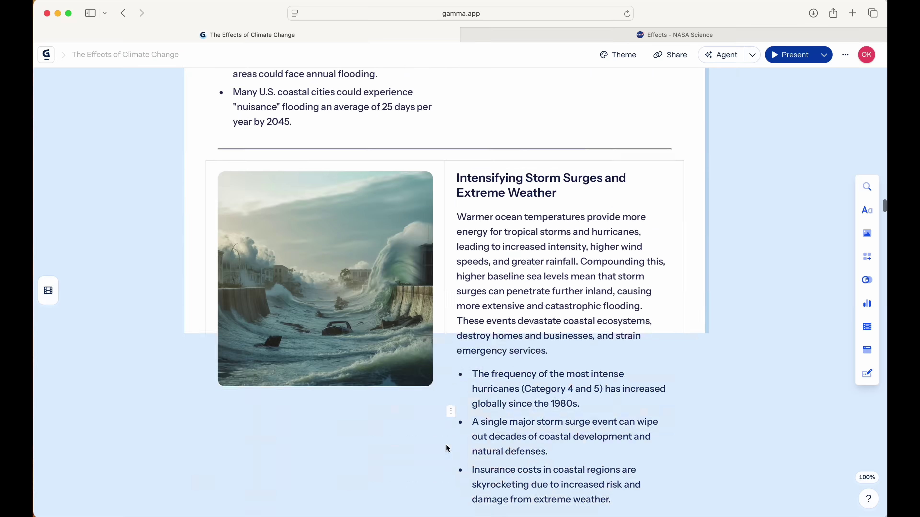
{"action": "scroll", "coordinate": [447, 449], "scroll_direction": "down", "scroll_amount": 20}
{"action": "scroll", "coordinate": [448, 449], "scroll_direction": "down", "scroll_amount": 20}
{"action": "scroll", "coordinate": [448, 448], "scroll_direction": "down", "scroll_amount": 20}
{"action": "scroll", "coordinate": [448, 448], "scroll_direction": "down", "scroll_amount": 20}
{"action": "scroll", "coordinate": [448, 449], "scroll_direction": "down", "scroll_amount": 10}
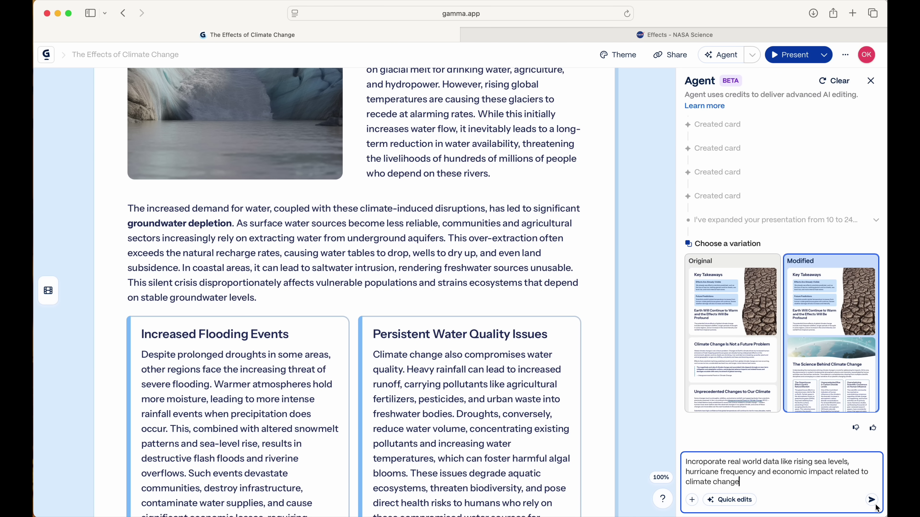
Have the agent add sea-level rise, hurricane intensity and economic cost figures to the cards, then review them.
{"action": "left_click", "coordinate": [873, 502]}
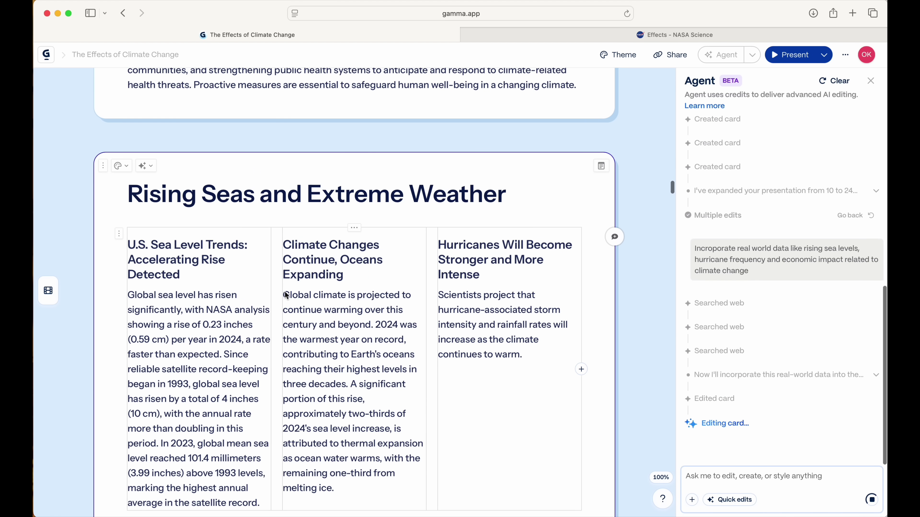
{"action": "scroll", "coordinate": [296, 284], "scroll_direction": "down", "scroll_amount": 10}
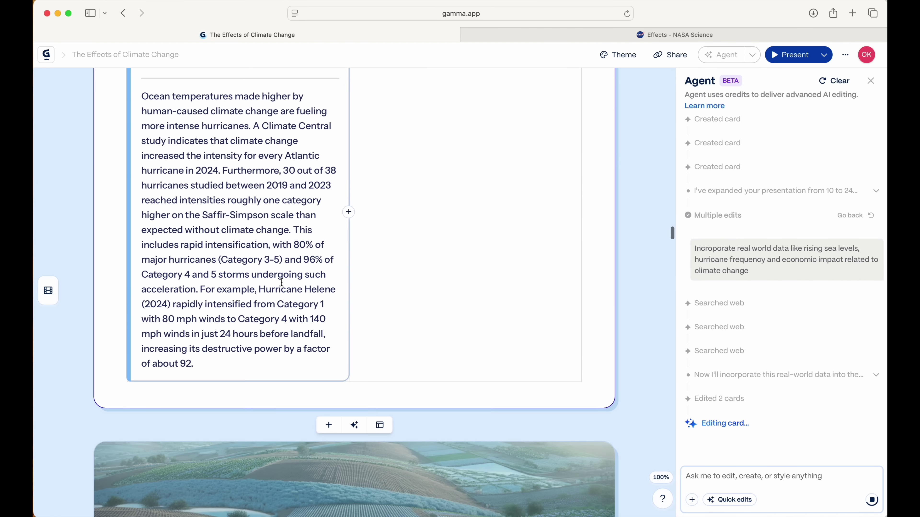
{"action": "scroll", "coordinate": [282, 283], "scroll_direction": "down", "scroll_amount": 15}
{"action": "scroll", "coordinate": [288, 268], "scroll_direction": "down", "scroll_amount": 8}
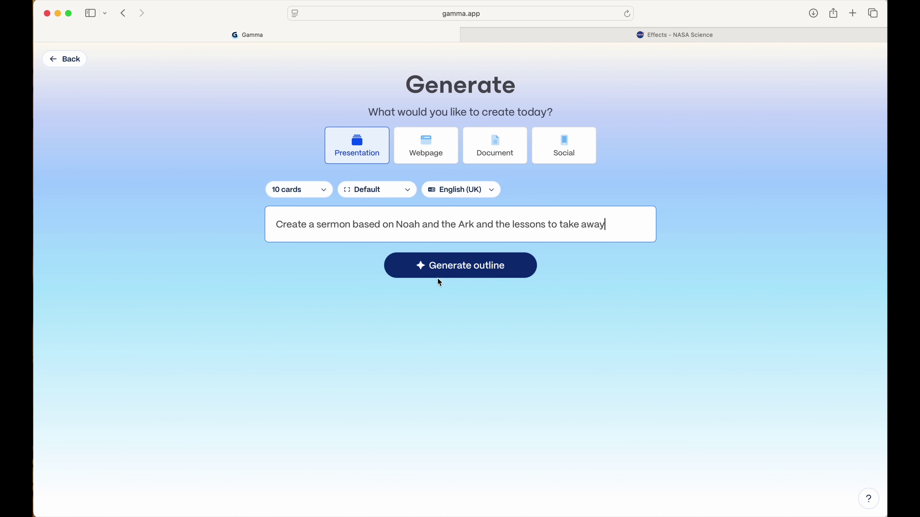
Generate the 10-card Noah sermon outline and review the deck through its 'Final Takeaway' card.
{"action": "left_click", "coordinate": [449, 267]}
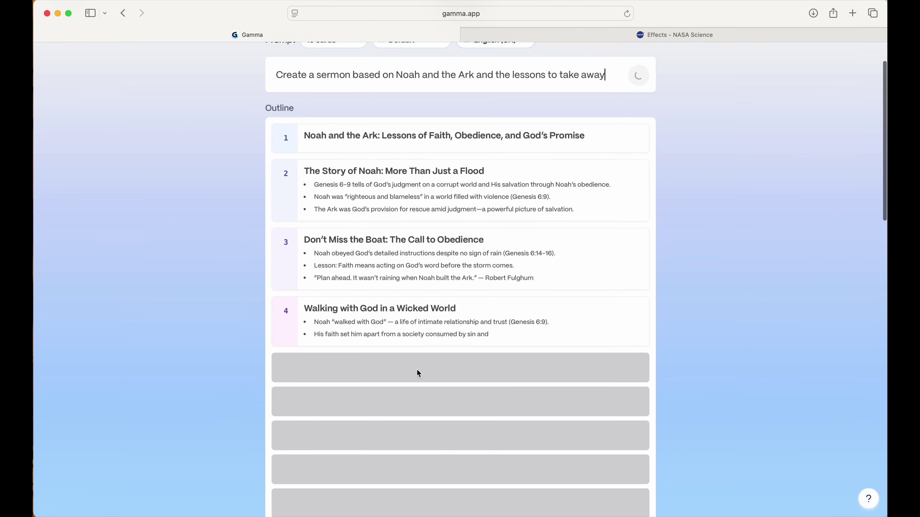
{"action": "scroll", "coordinate": [417, 370], "scroll_direction": "down", "scroll_amount": 5}
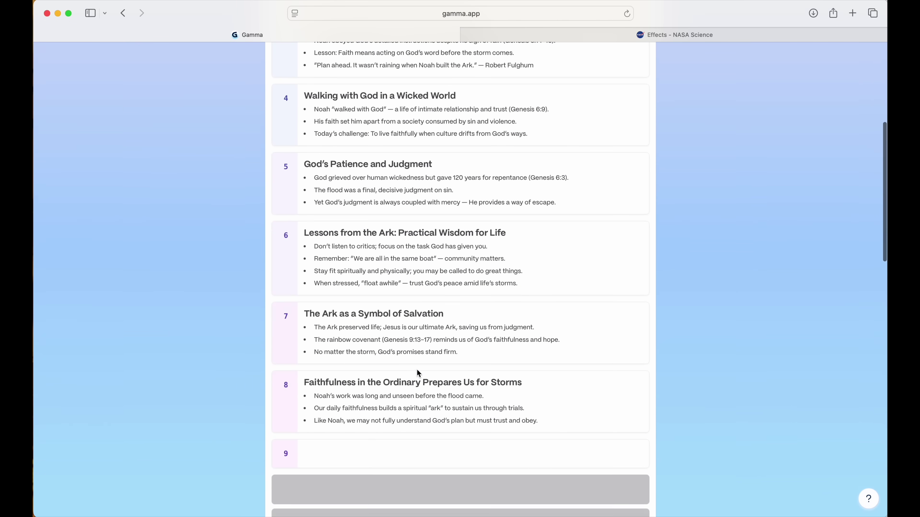
{"action": "scroll", "coordinate": [417, 368], "scroll_direction": "down", "scroll_amount": 15}
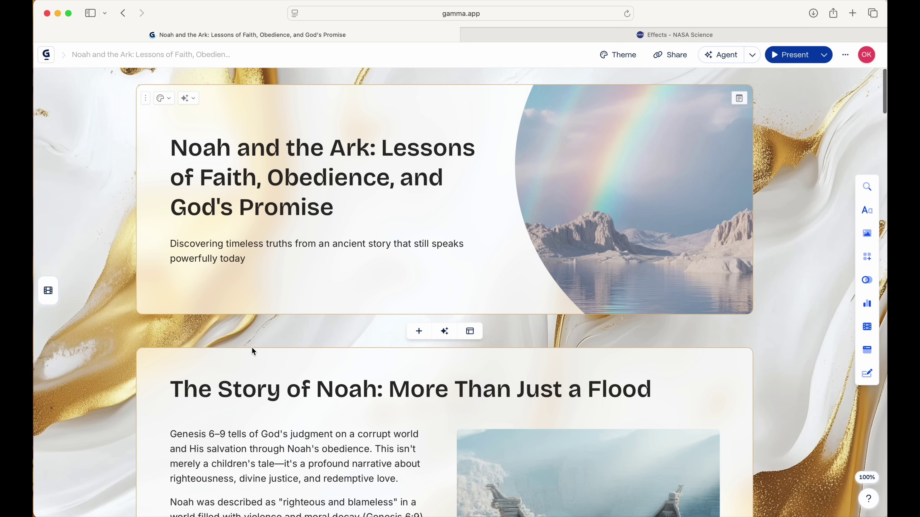
{"action": "scroll", "coordinate": [277, 384], "scroll_direction": "down", "scroll_amount": 15}
{"action": "scroll", "coordinate": [277, 386], "scroll_direction": "down", "scroll_amount": 10}
{"action": "scroll", "coordinate": [277, 386], "scroll_direction": "down", "scroll_amount": 15}
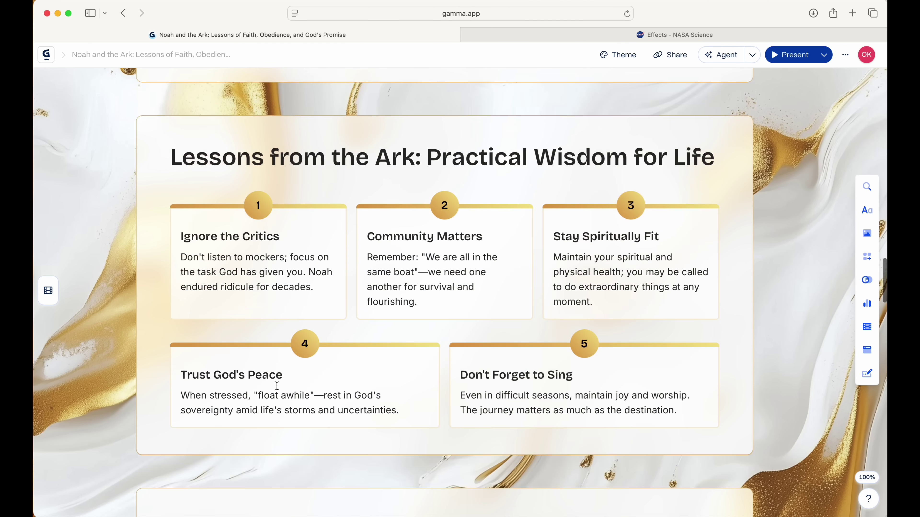
{"action": "scroll", "coordinate": [278, 385], "scroll_direction": "down", "scroll_amount": 10}
{"action": "scroll", "coordinate": [277, 385], "scroll_direction": "down", "scroll_amount": 15}
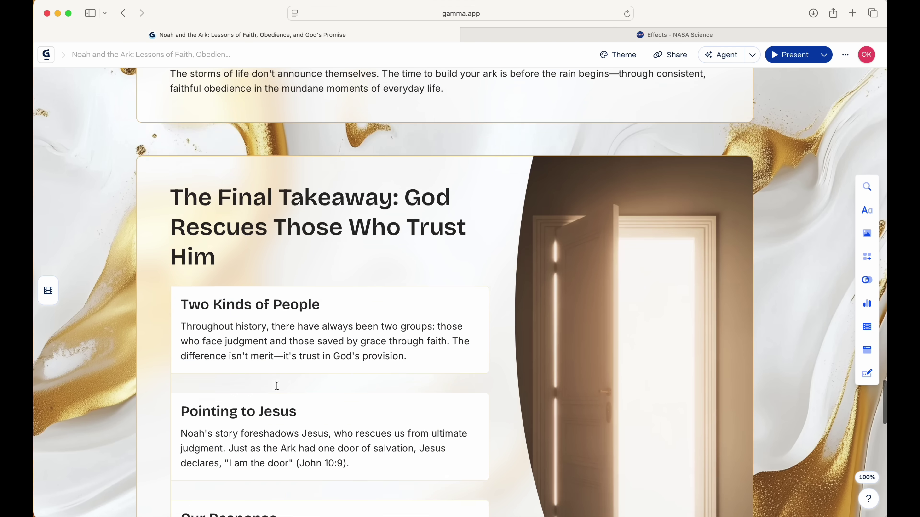
{"action": "scroll", "coordinate": [277, 386], "scroll_direction": "down", "scroll_amount": 15}
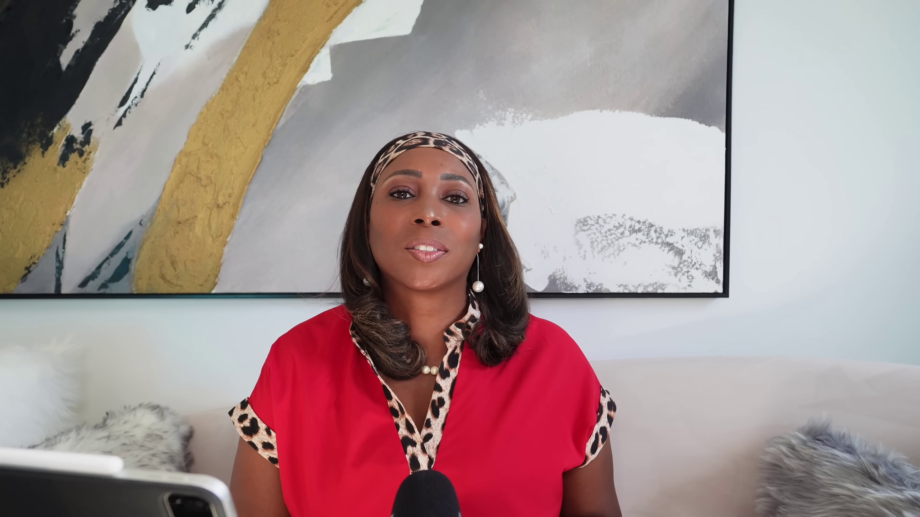